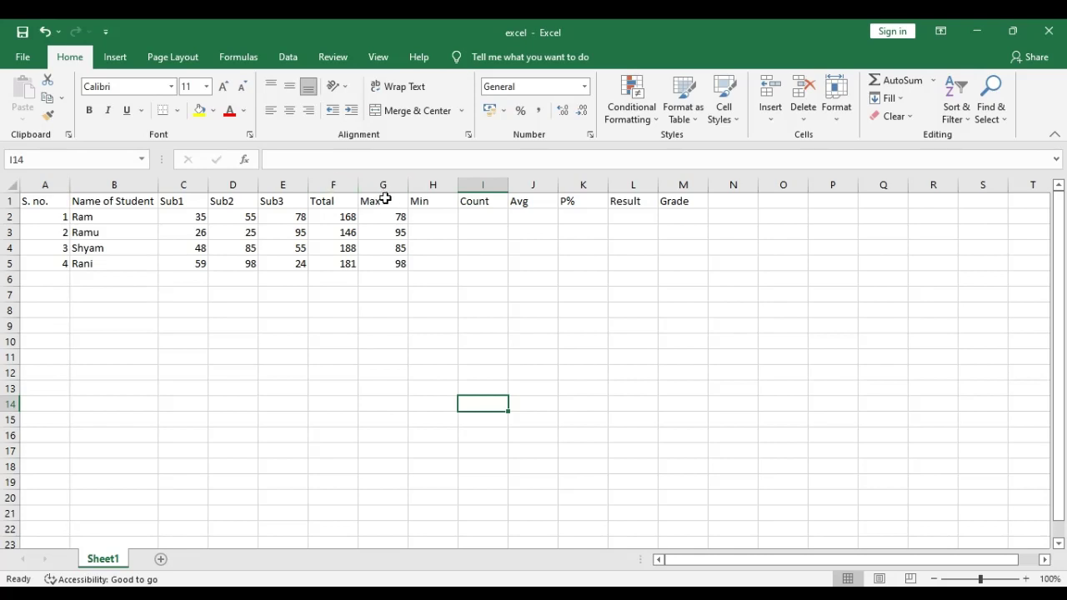
Use the AutoSum Min function in cell H2 to find the lowest subject mark over C2:E2
click(356, 213)
click(471, 216)
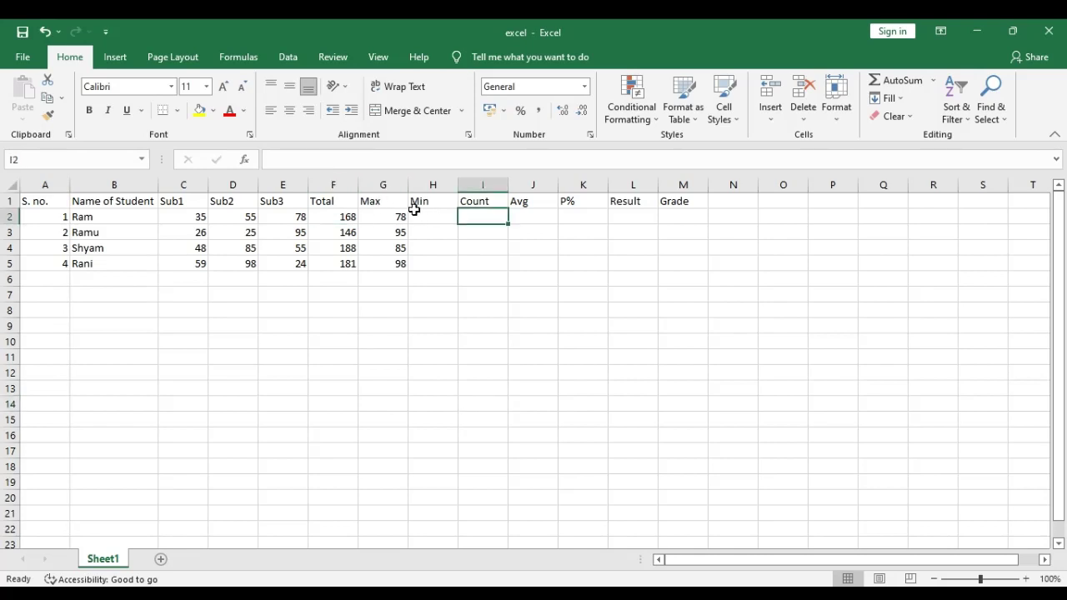
click(425, 214)
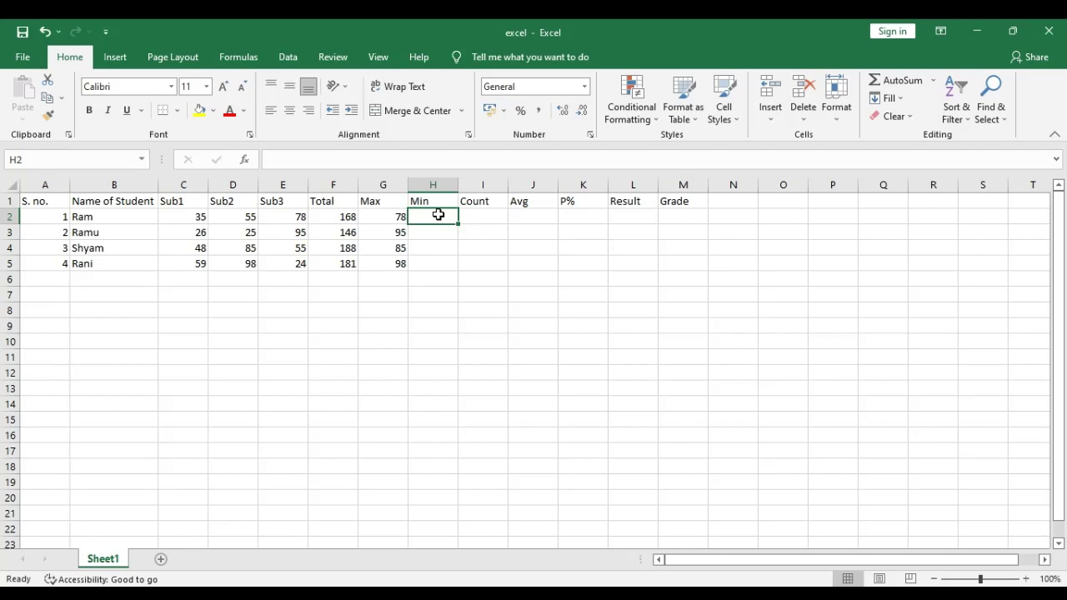
key(alt+h)
key(u)
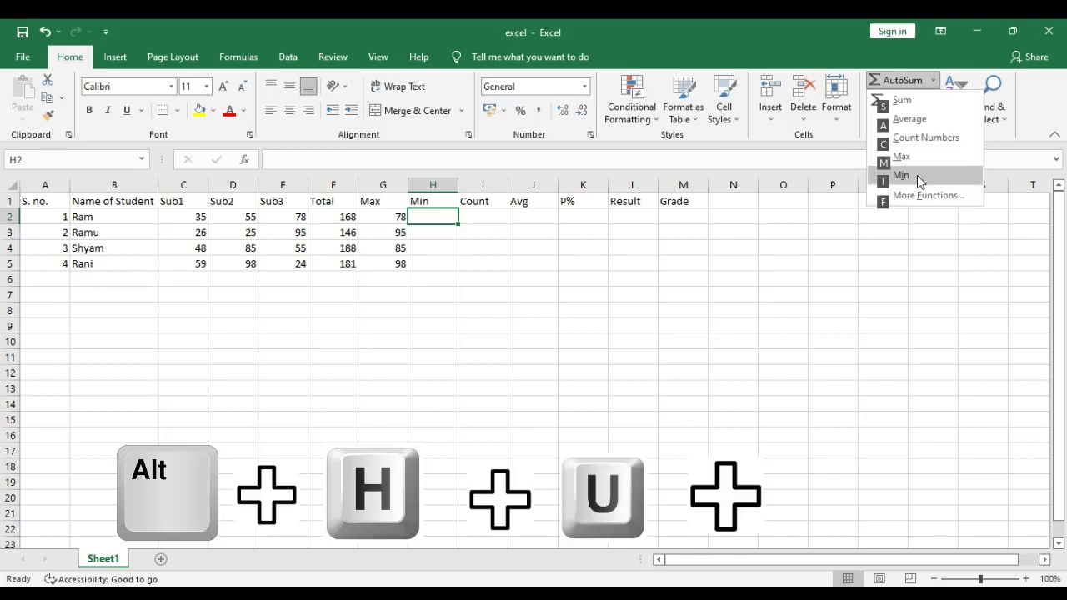
key(i)
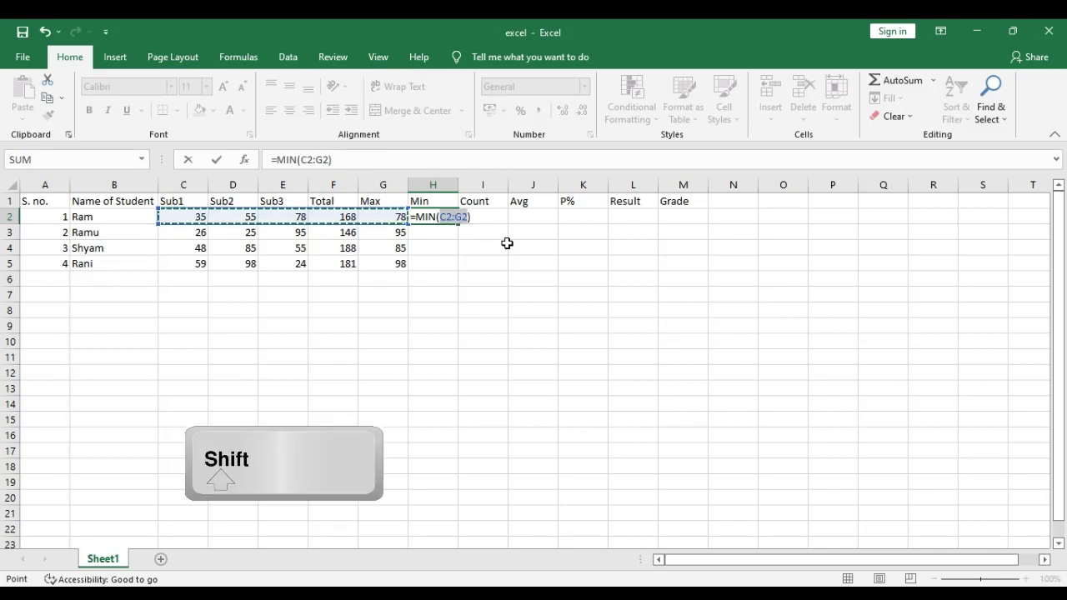
key(shift+Left)
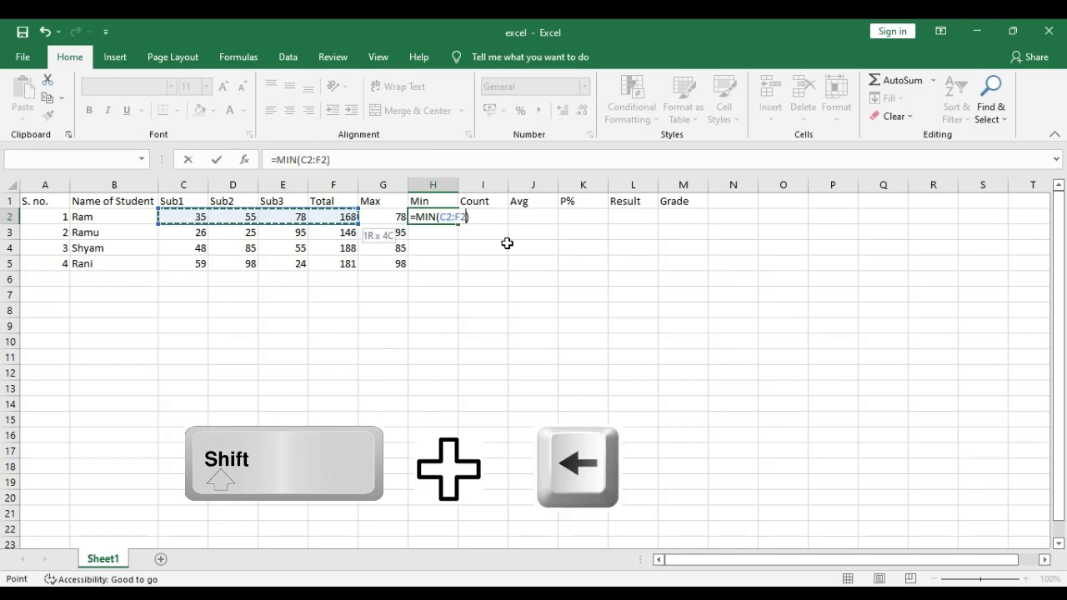
key(shift+Left)
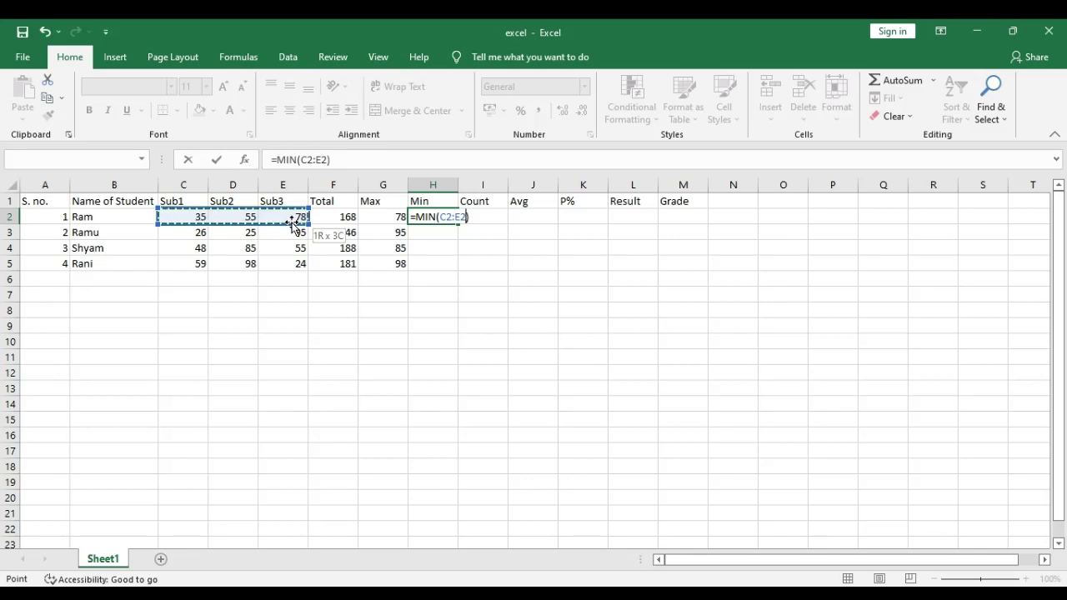
key(Return)
key(Up)
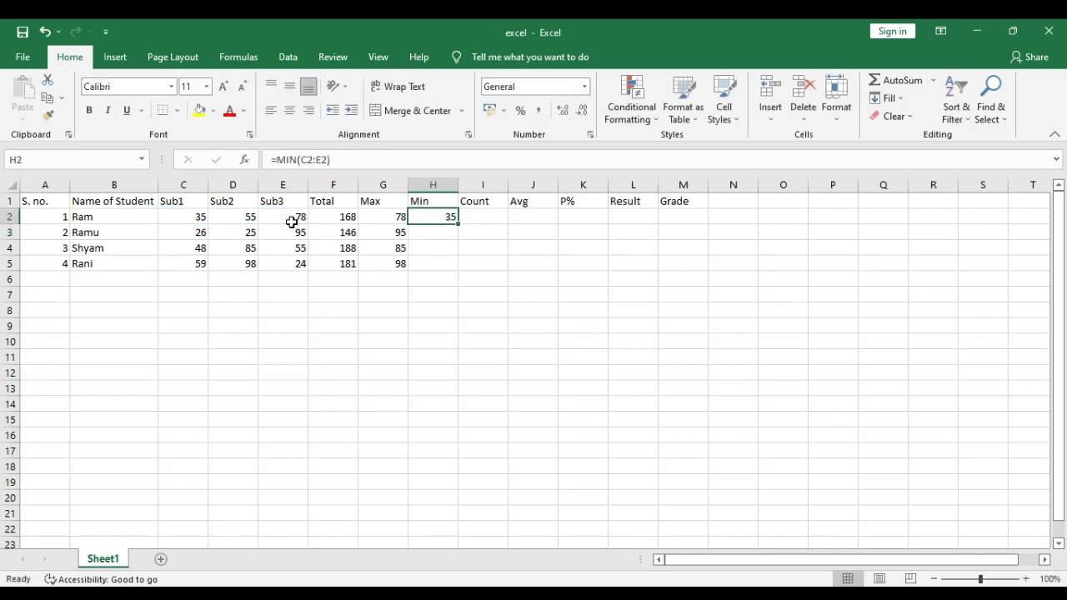
Review the MIN formula in H2 and fill it down the Min column through H5
double_click(446, 217)
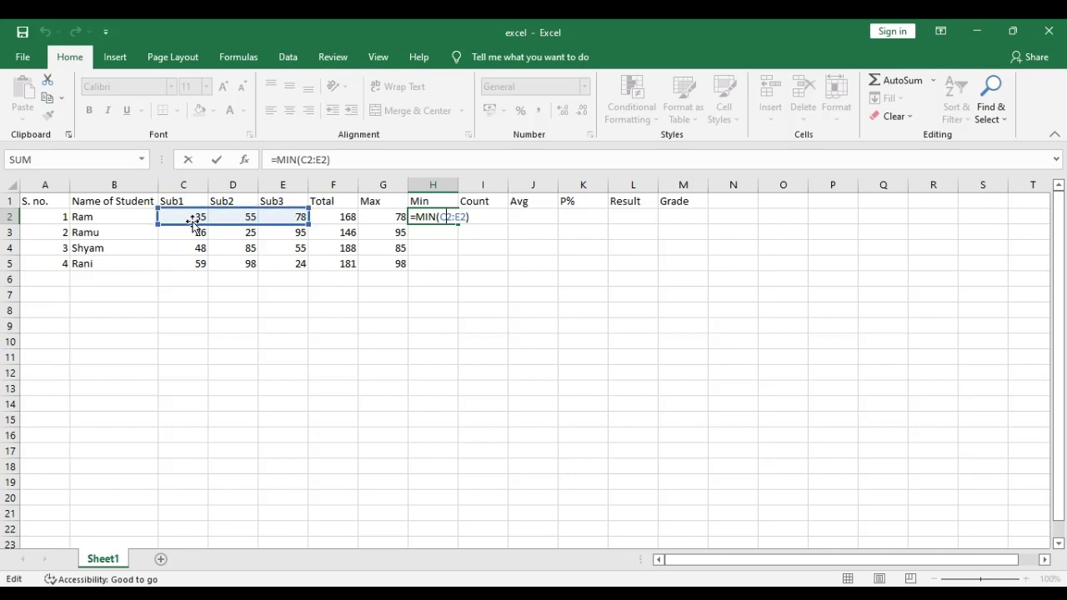
key(Return)
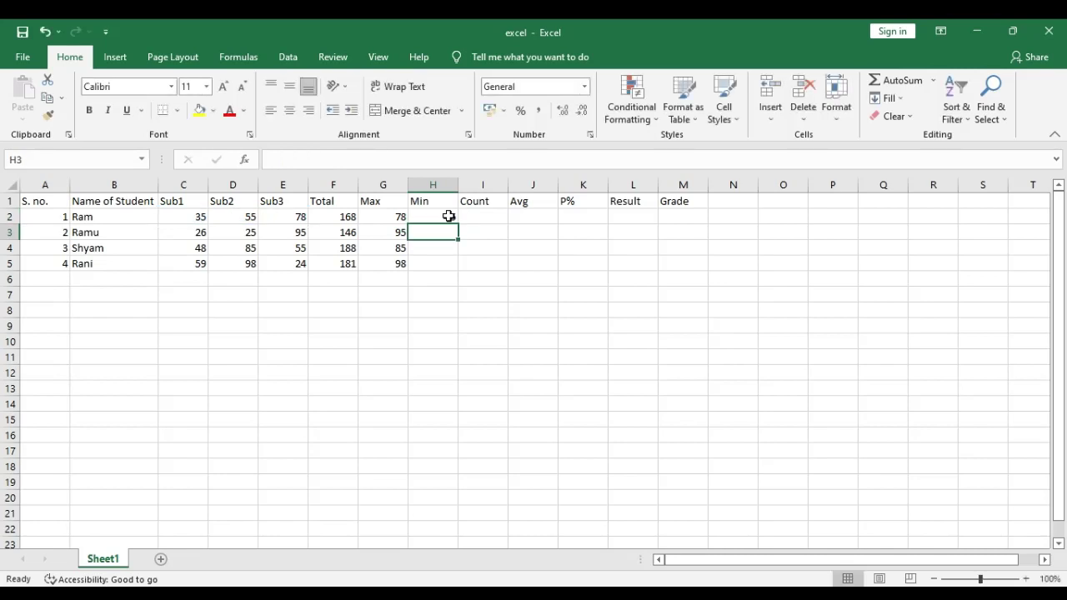
click(500, 233)
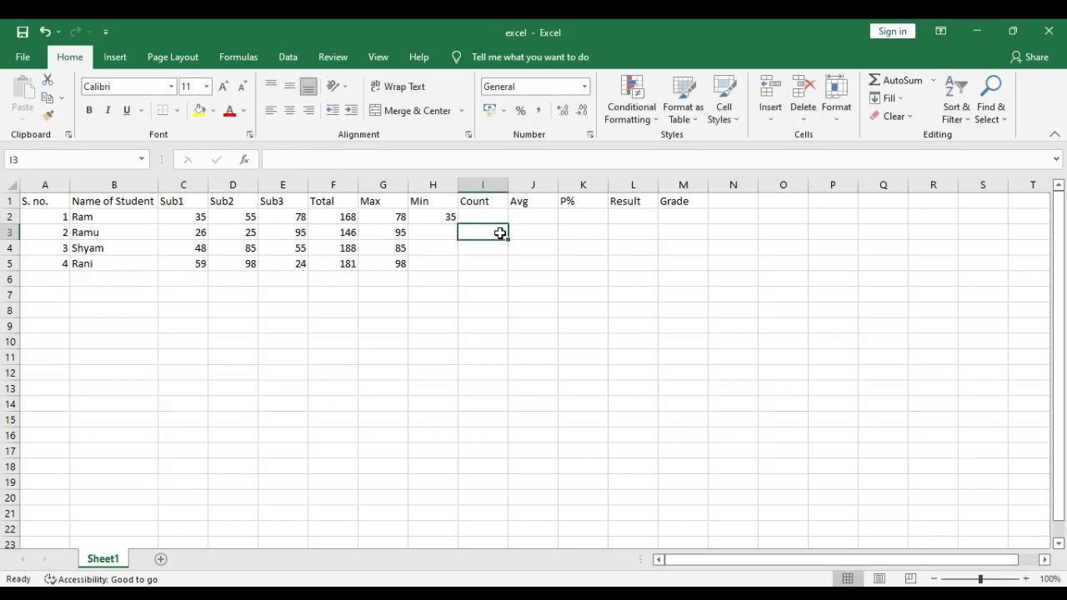
click(447, 218)
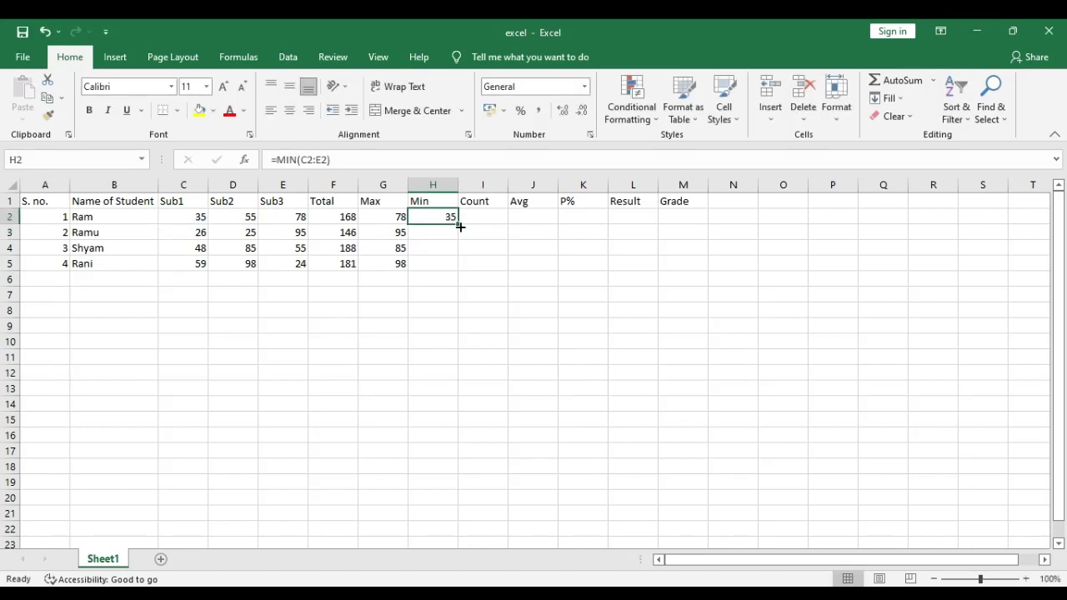
drag(455, 221, 455, 265)
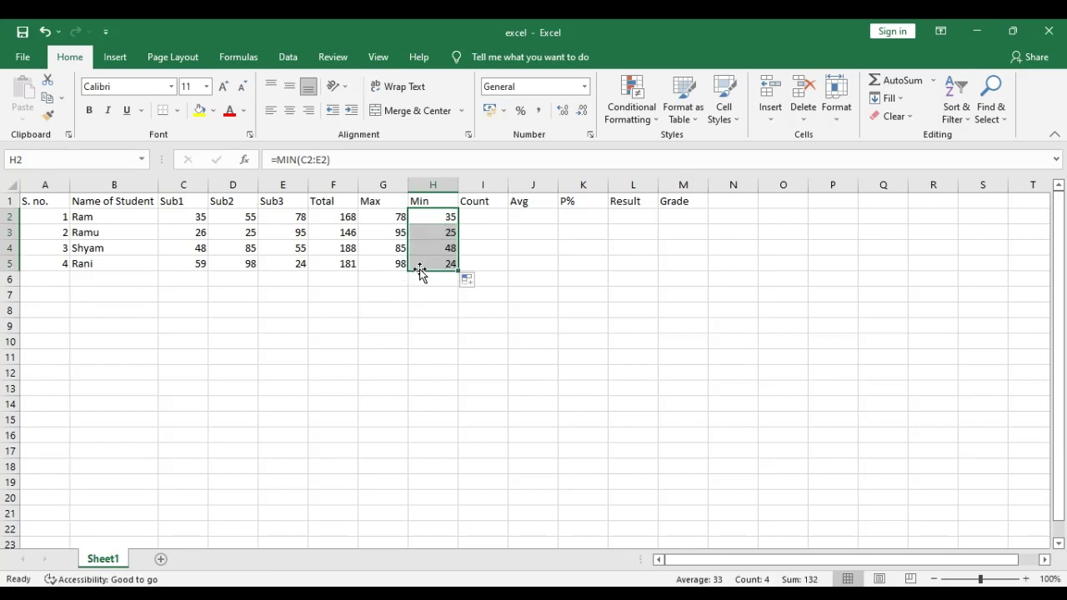
click(440, 217)
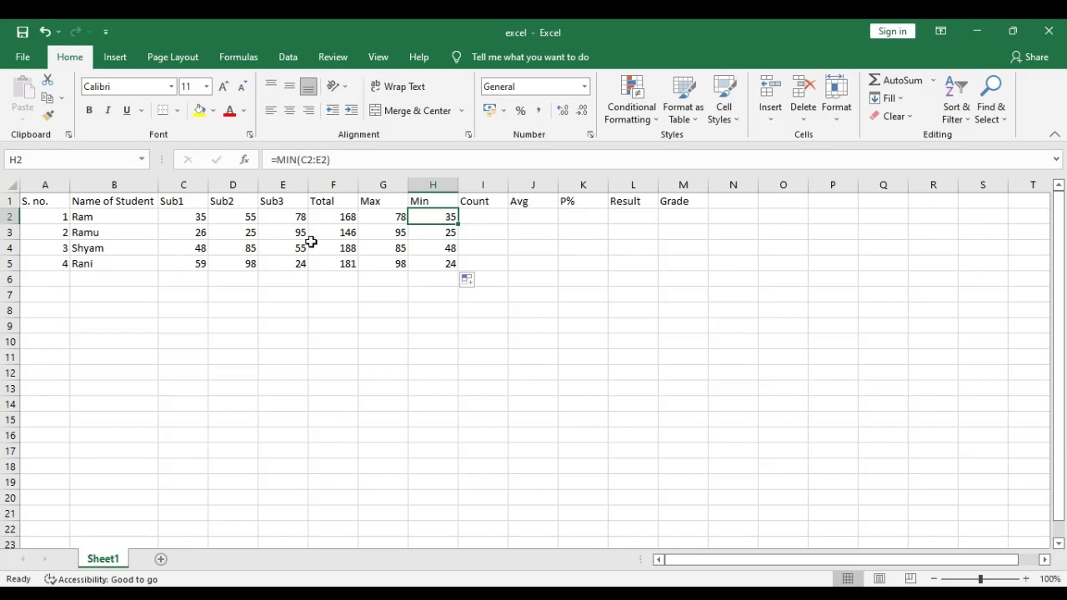
Use the AutoSum Count Numbers function in cell I2 to count the subject marks in C2:E2
click(473, 218)
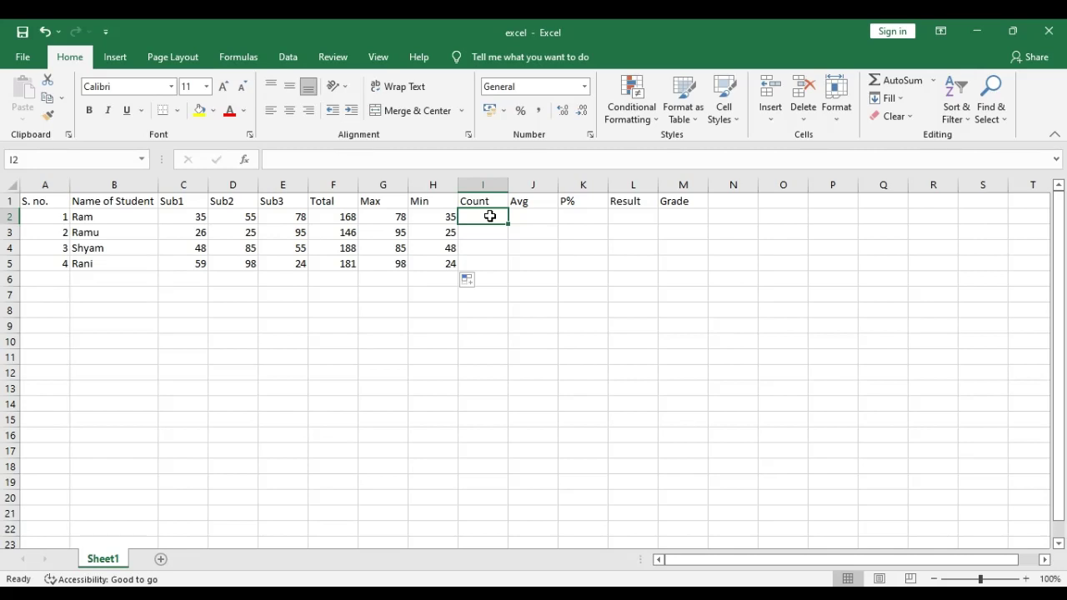
key(alt)
key(h)
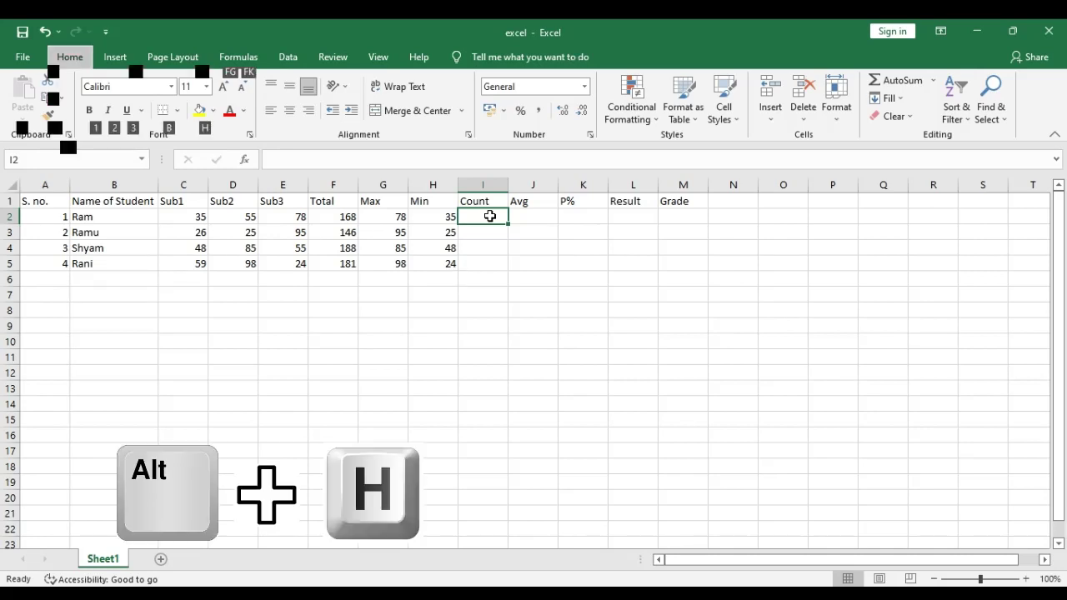
key(u)
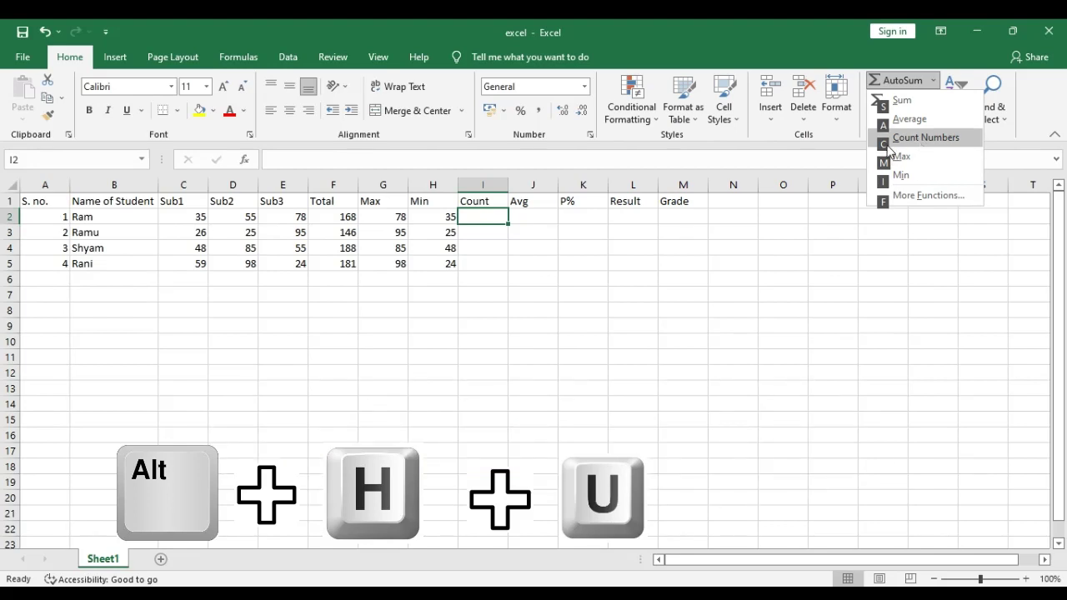
key(c)
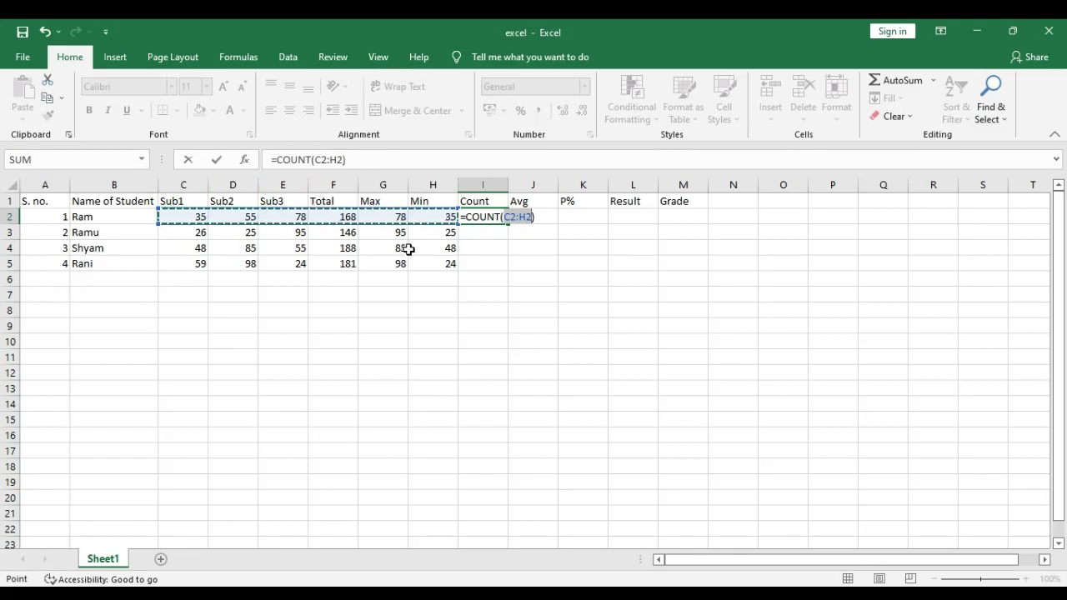
key(shift)
key(shift+Left)
key(shift+Left)
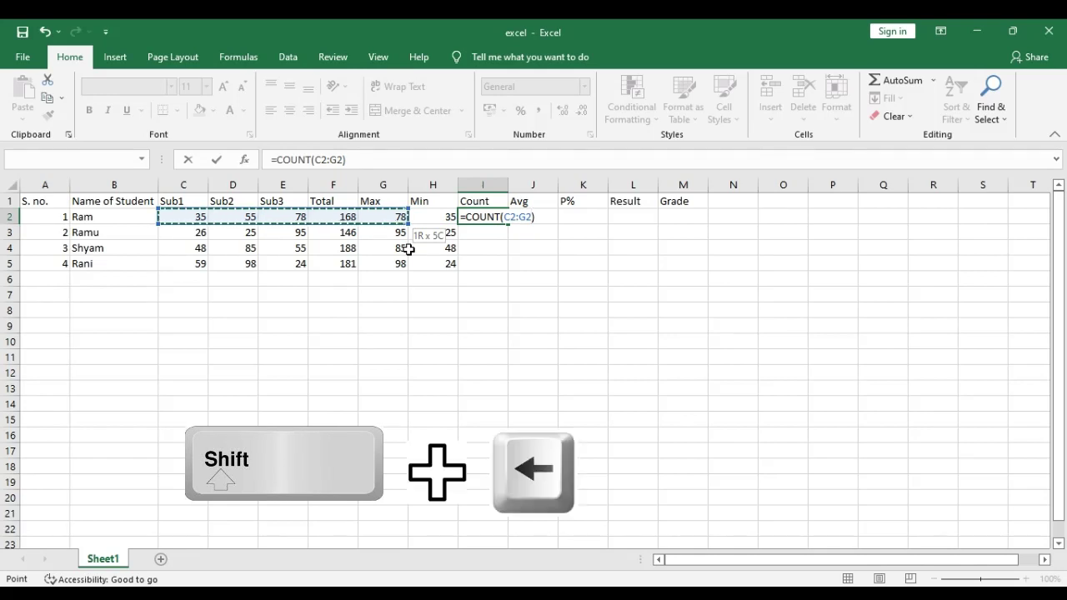
key(shift+Left)
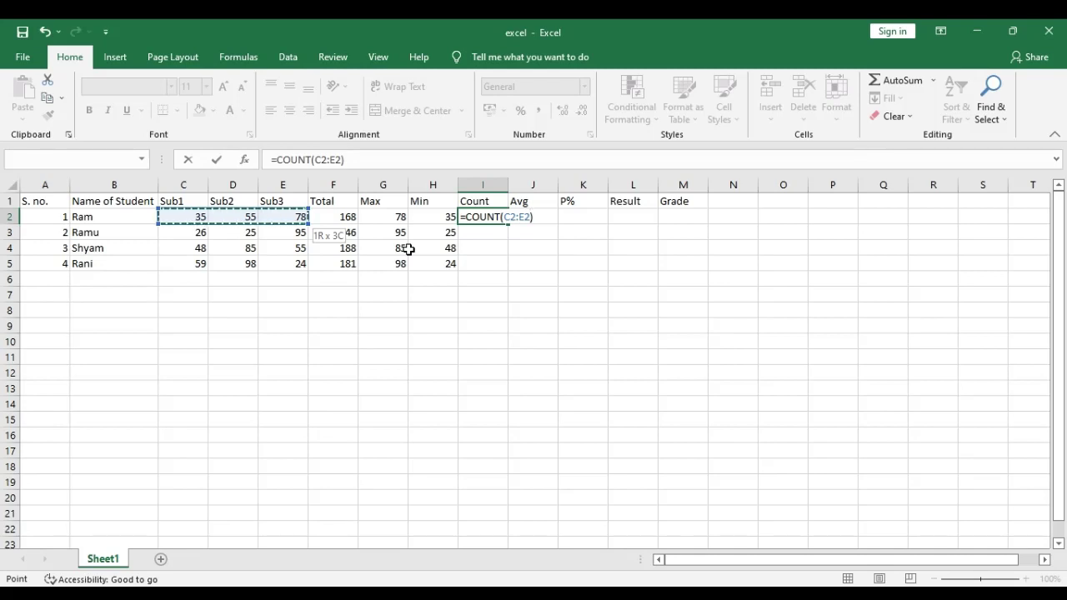
key(Return)
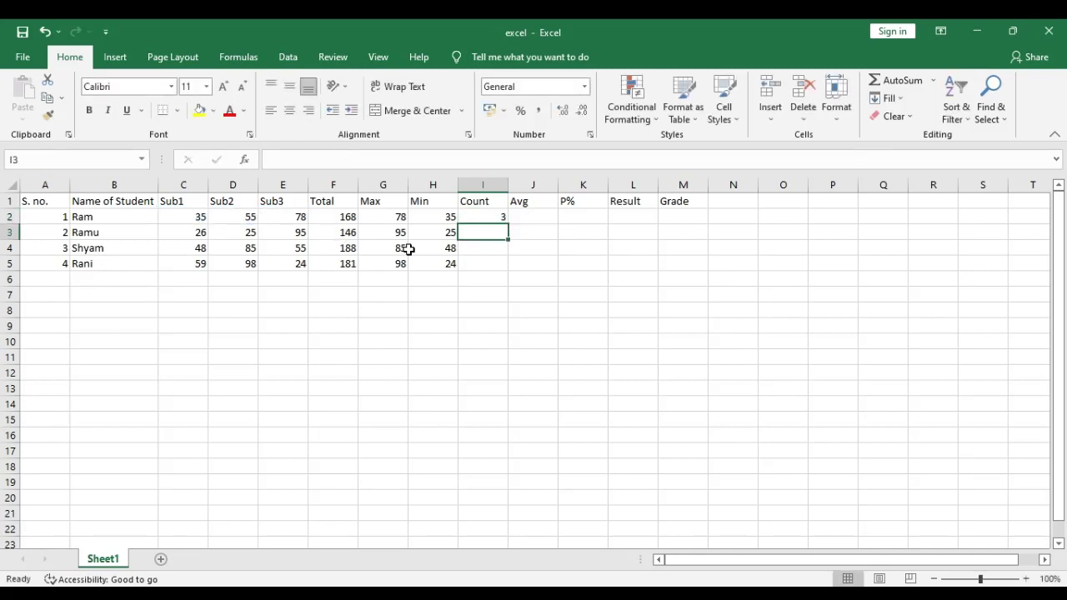
key(Up)
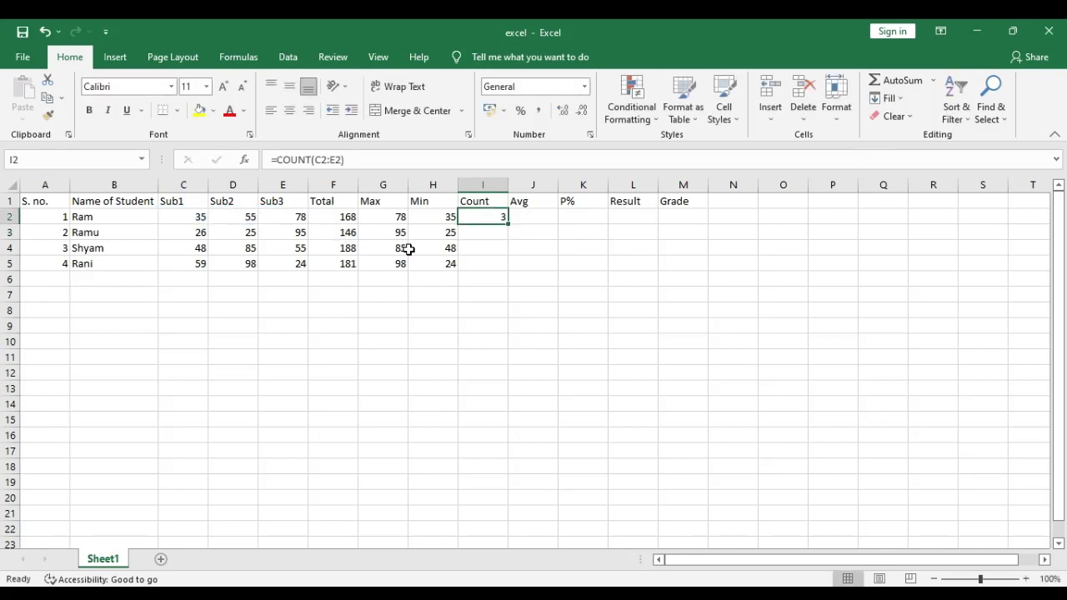
Review the COUNT formula in I2 and fill it down the Count column through I5
double_click(487, 216)
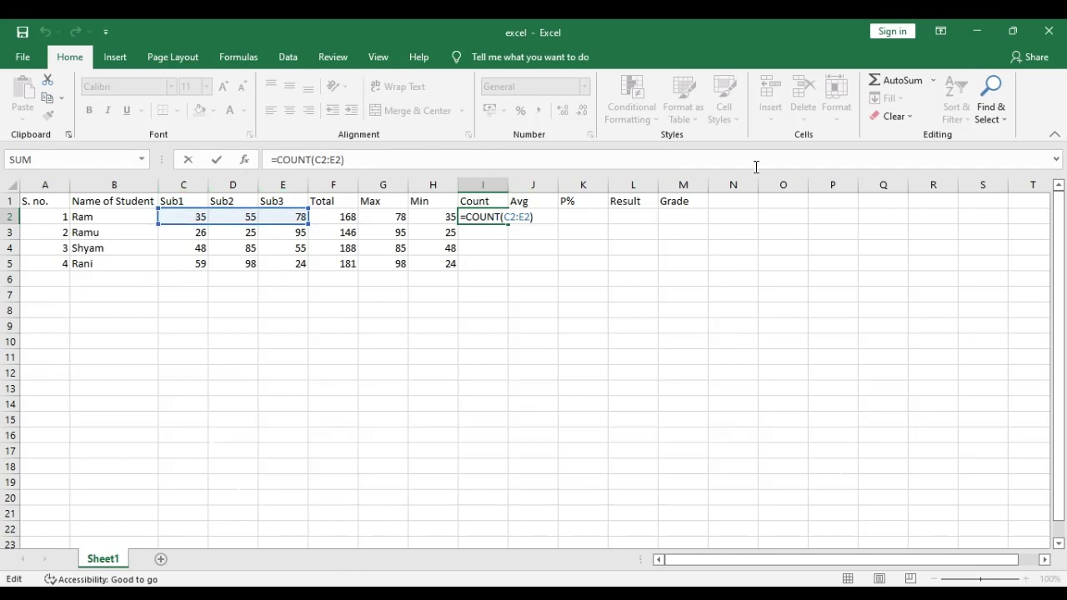
key(Return)
key(Up)
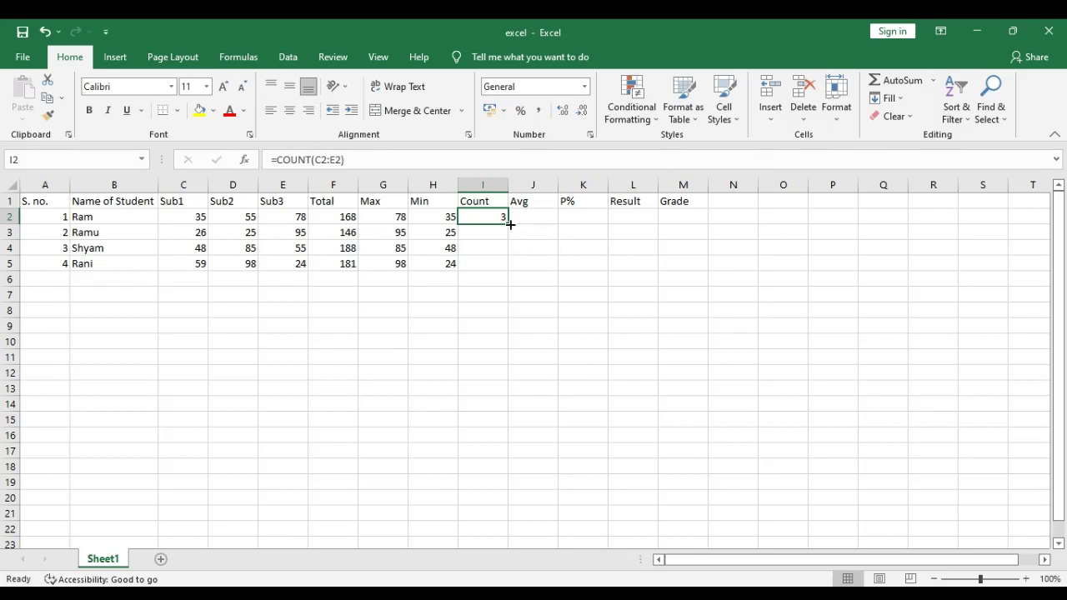
drag(510, 226, 505, 275)
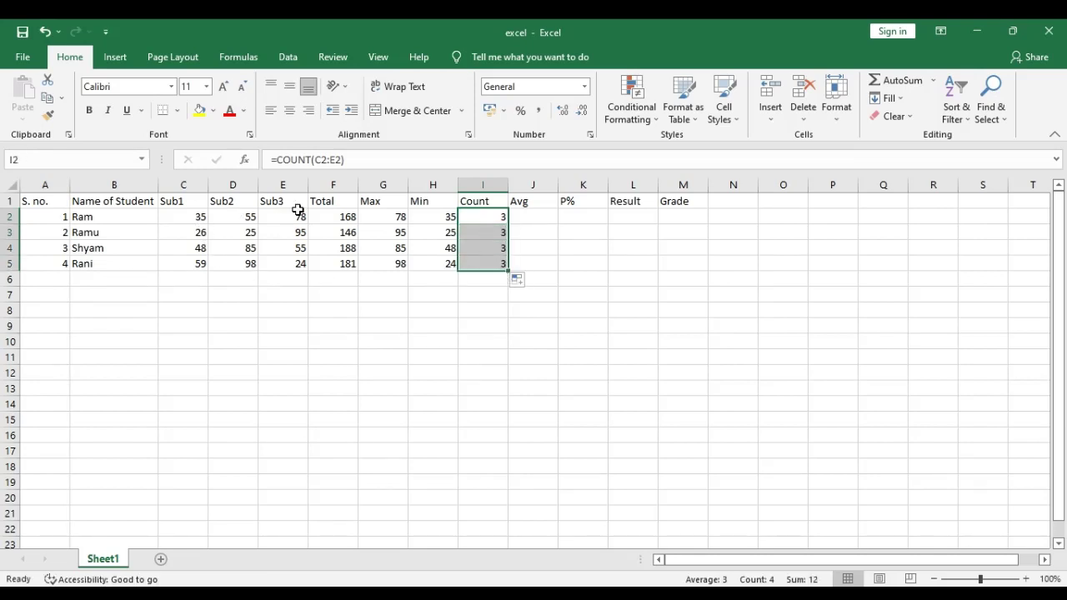
Reduce the range of the COUNT formula in I5 to C5:D5
click(488, 265)
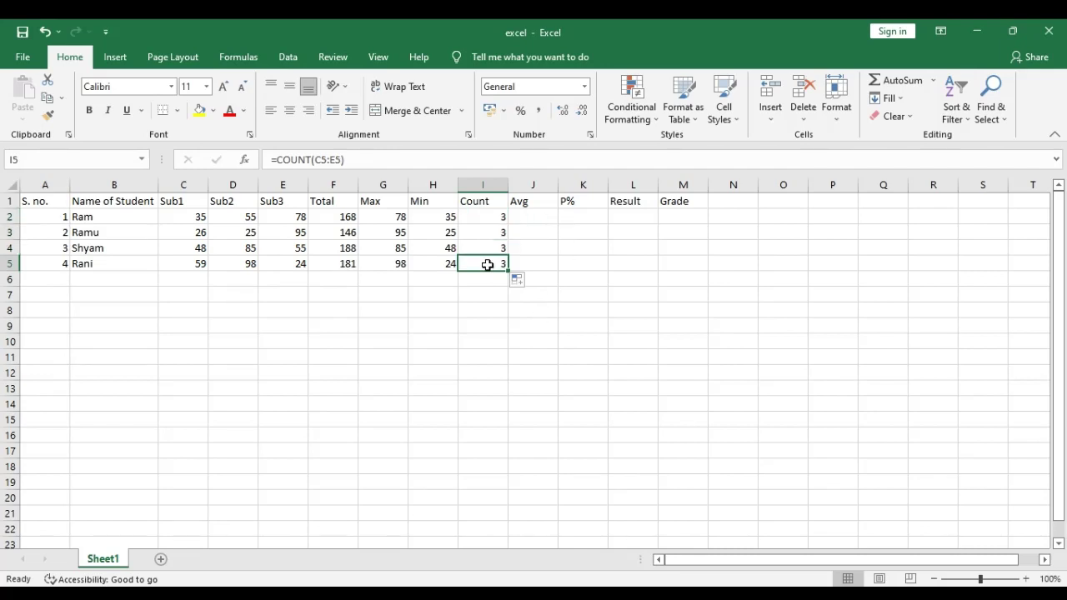
double_click(487, 264)
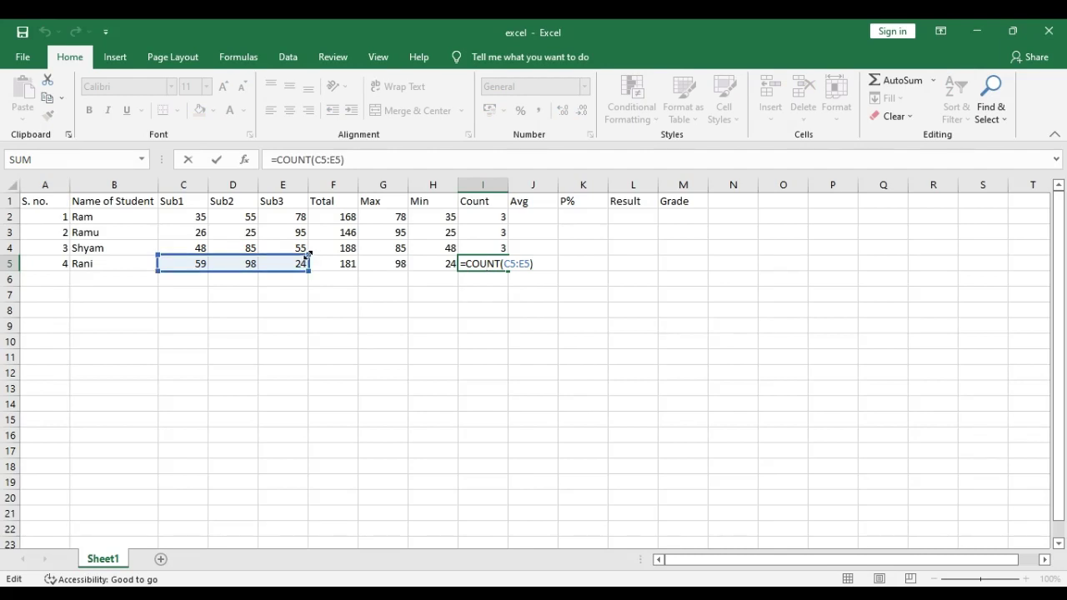
drag(308, 255, 269, 252)
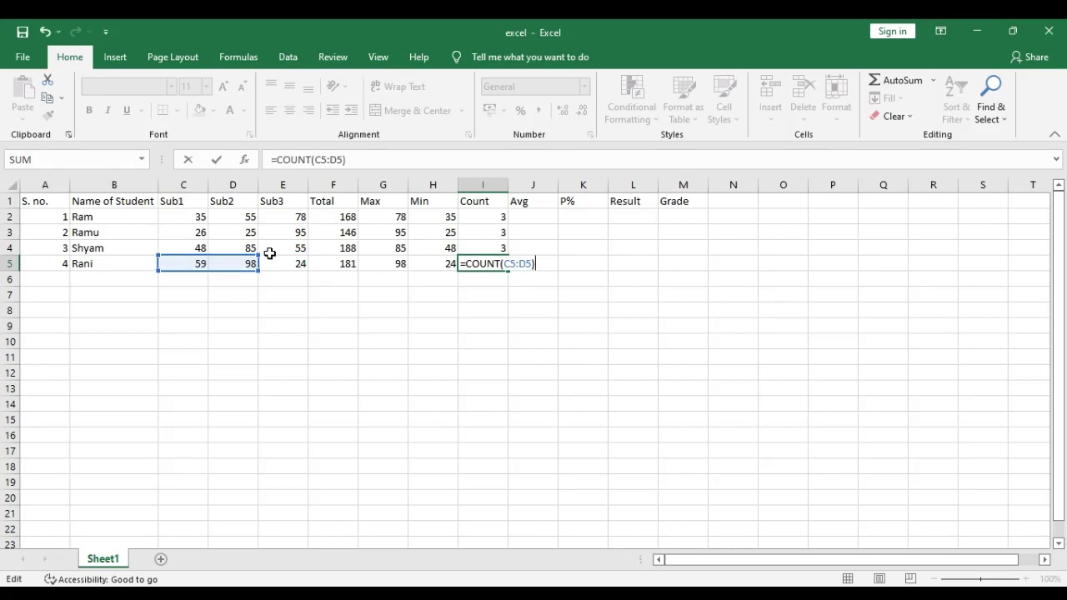
key(Return)
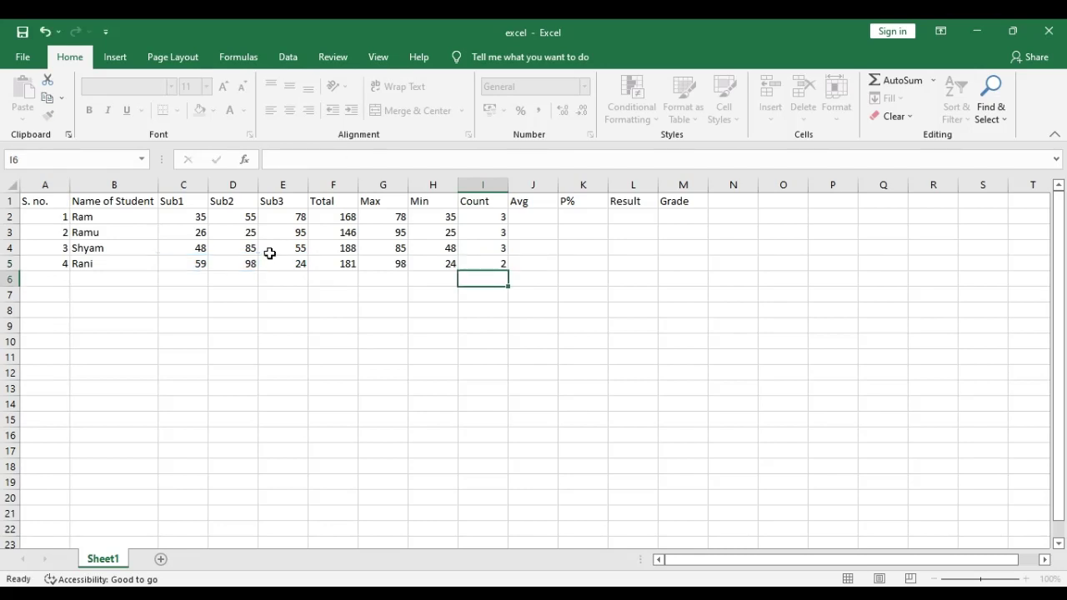
click(503, 265)
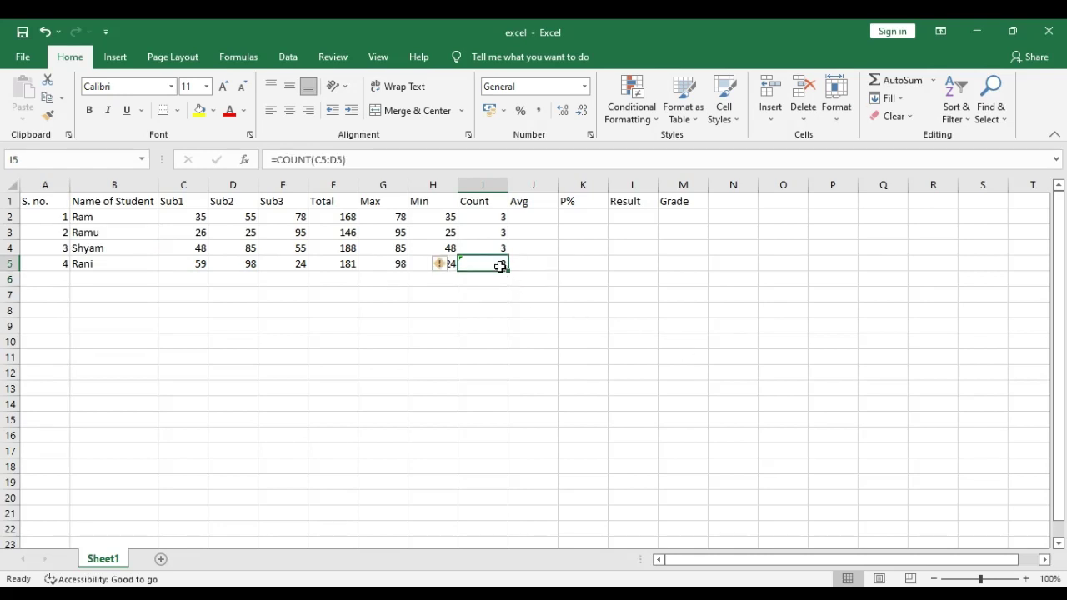
Insert the AutoSum Average function in cell J2 under the Avg heading
click(533, 247)
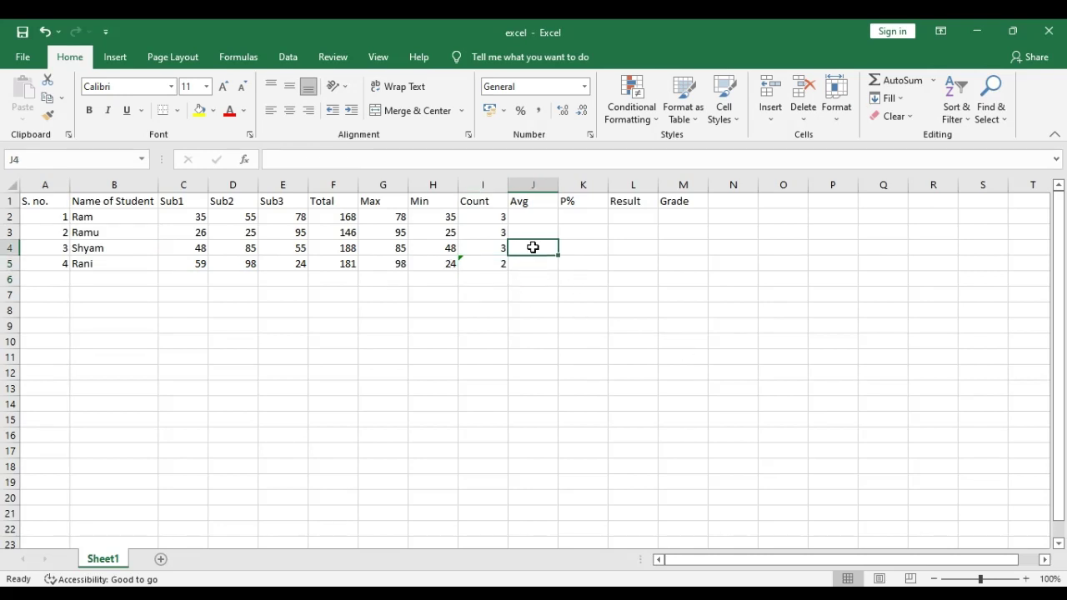
key(Down)
key(Up)
key(Up)
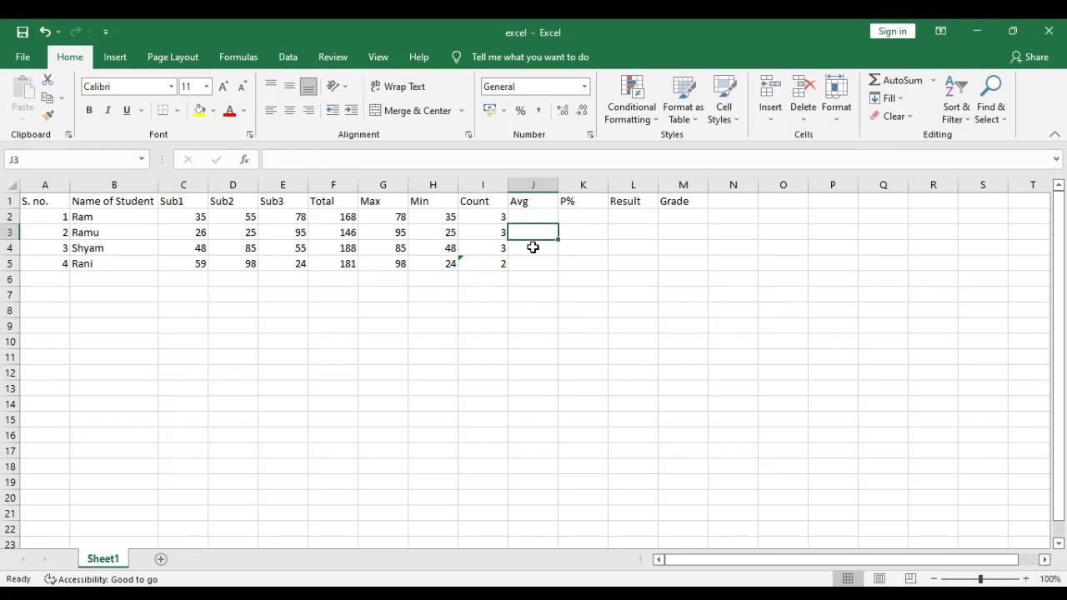
key(Up)
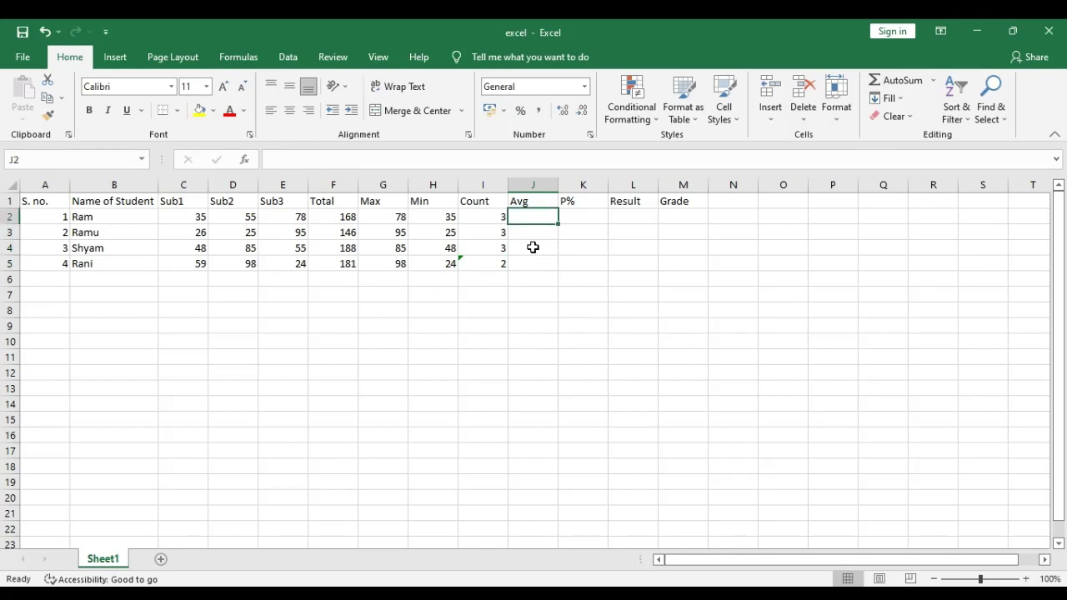
key(Up)
key(Down)
key(alt+h)
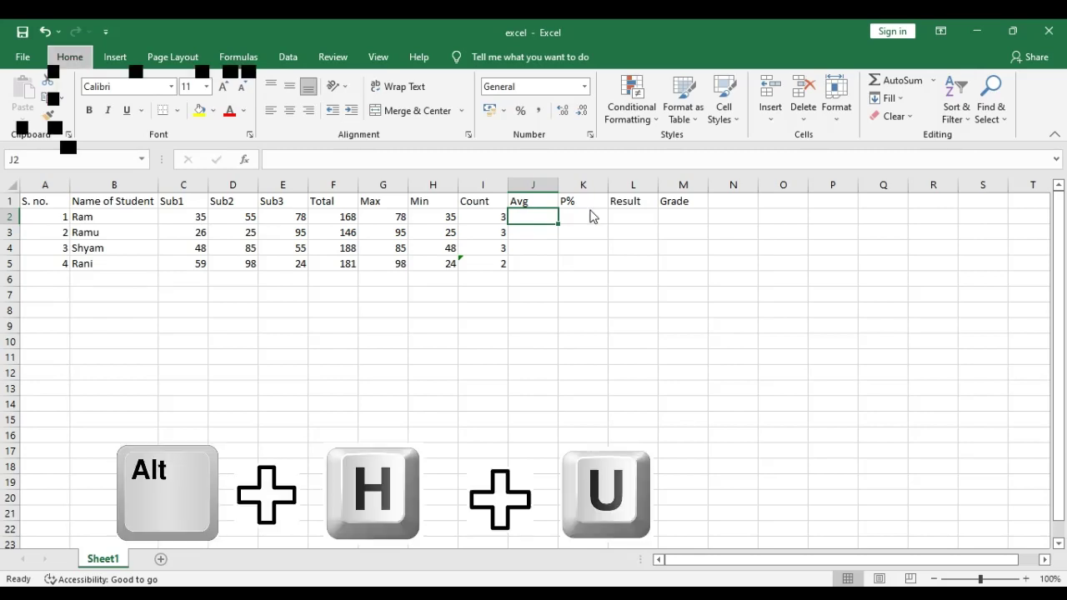
key(u)
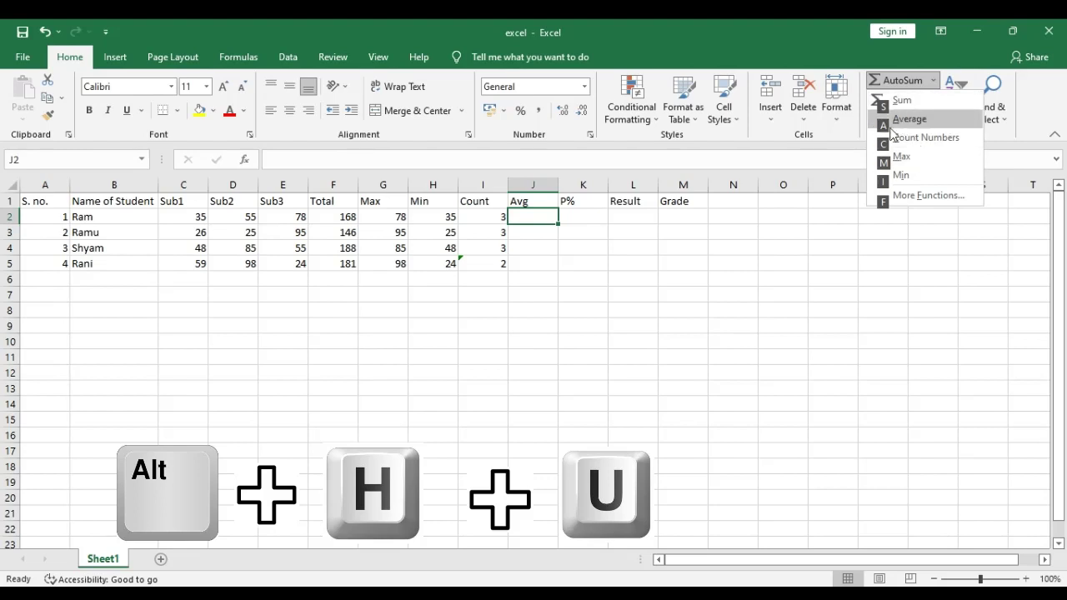
key(a)
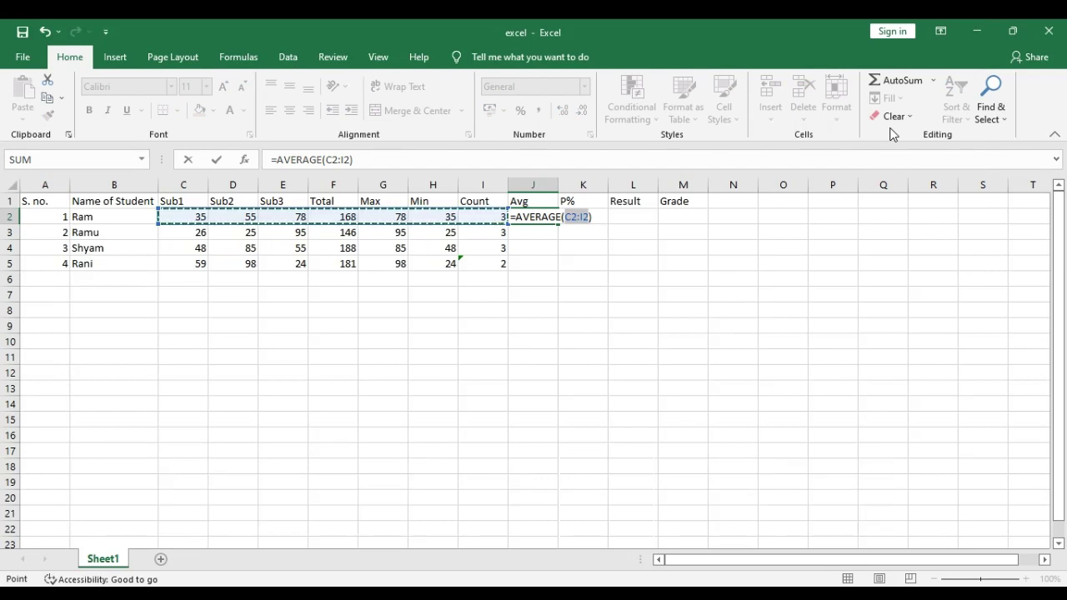
Restrict the AVERAGE range in J2 to the three subject marks in C2:E2 and accept the formula
key(shift+Left)
key(shift+Left)
key(shift+Left)
key(shift+Left)
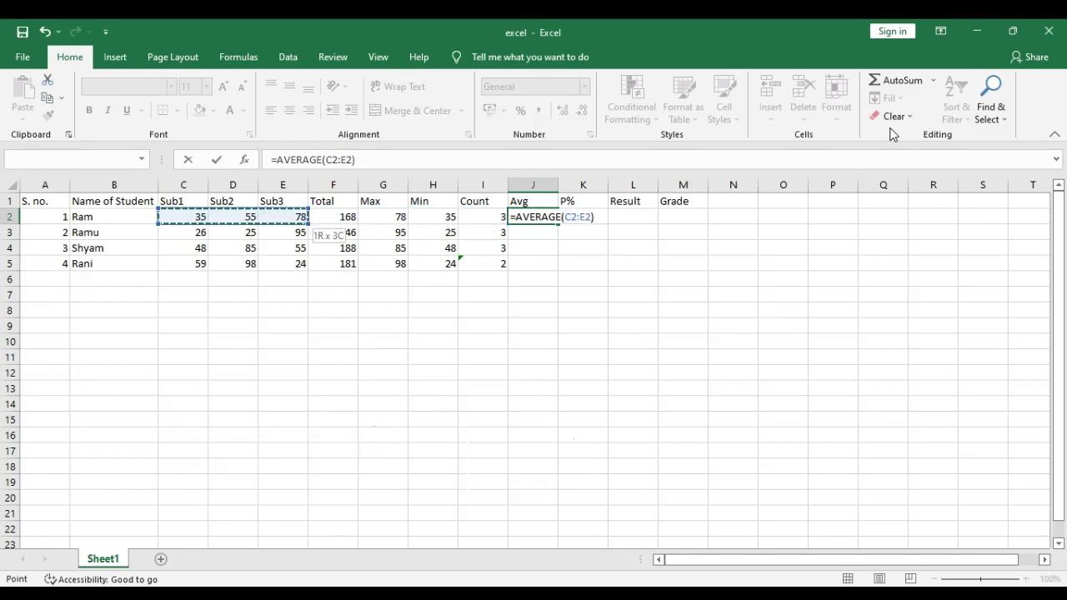
key(Return)
Fill the AVERAGE formula from J2 down through J5 and check the formula in each row
key(Up)
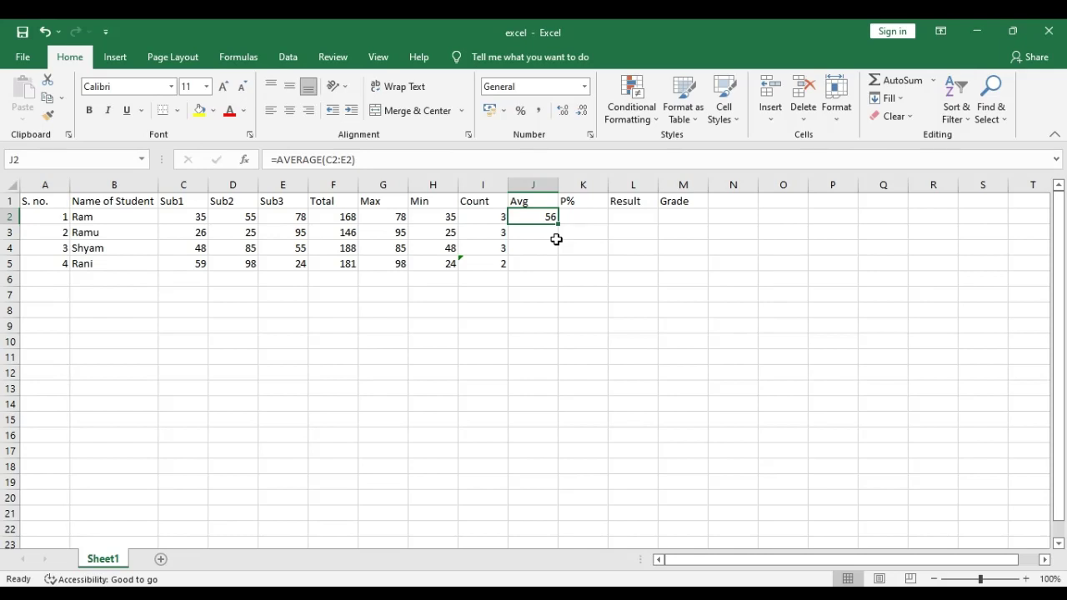
key(shift)
key(shift+Down)
key(shift+Down)
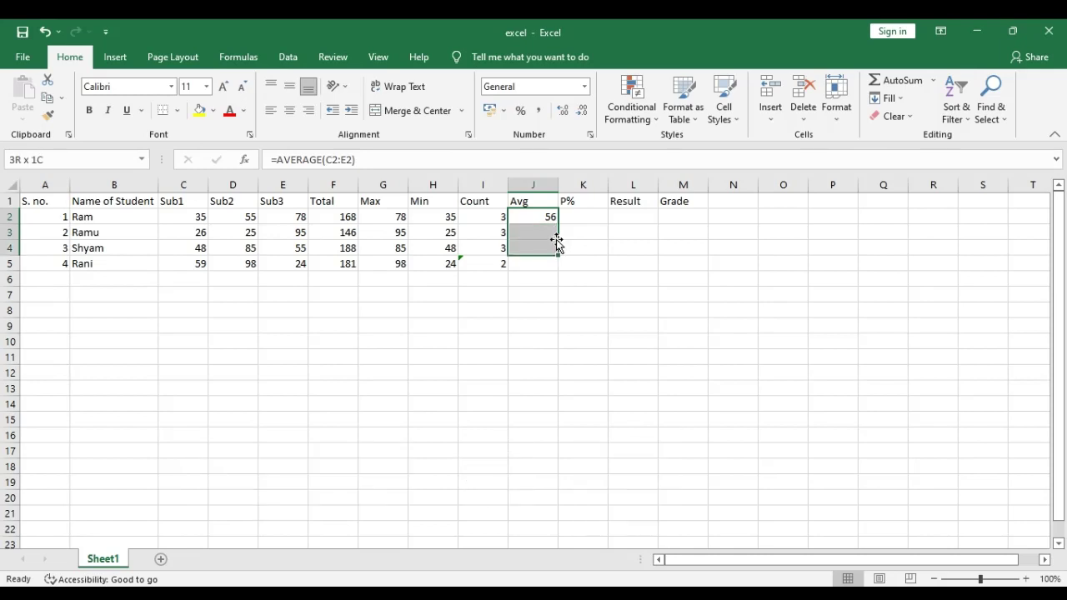
key(shift+Down)
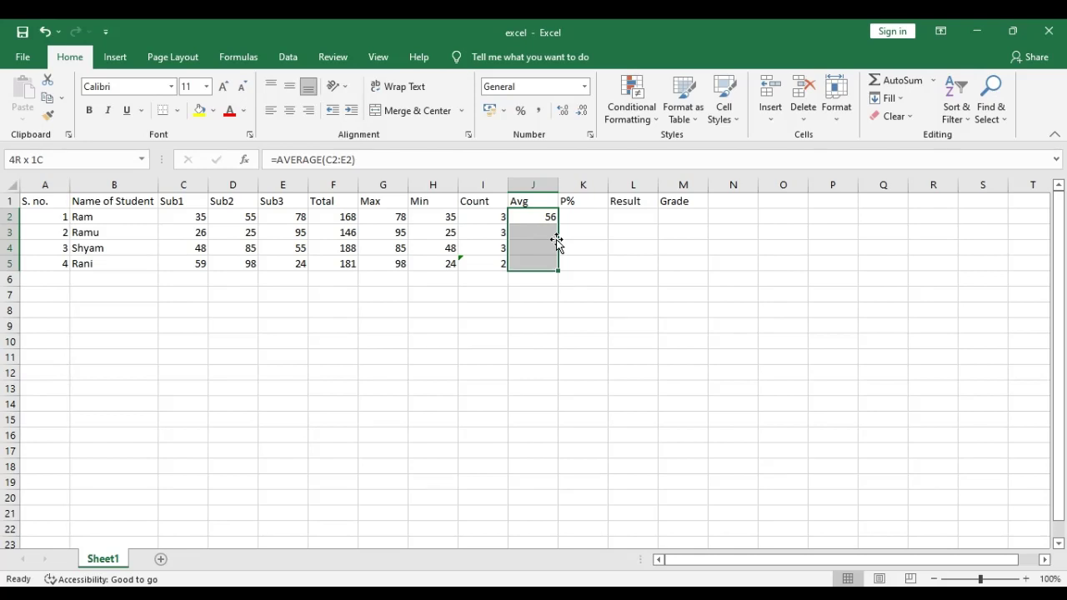
key(ctrl+d)
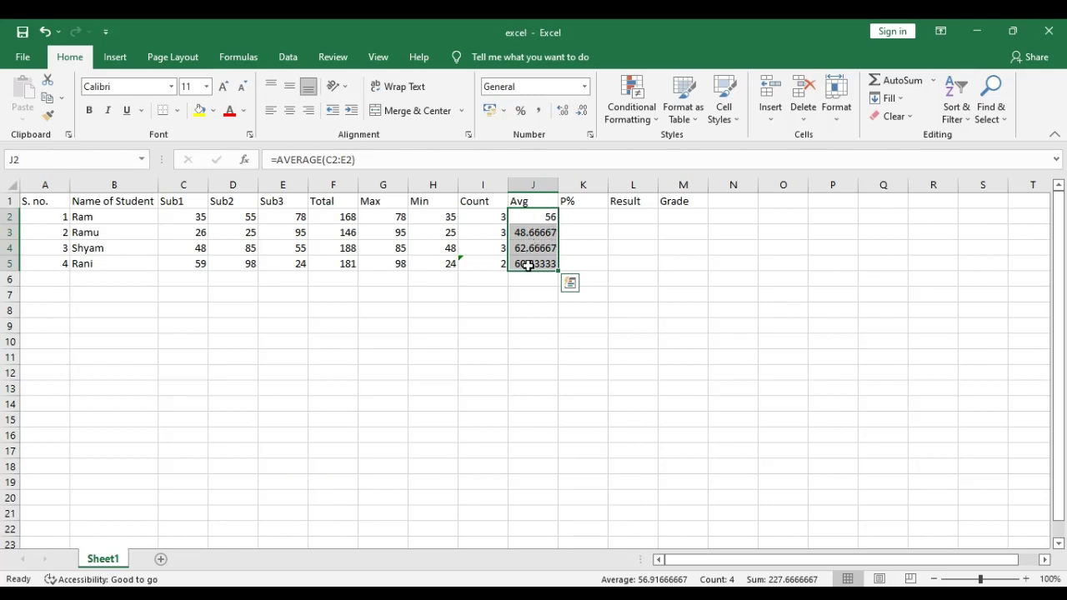
click(540, 248)
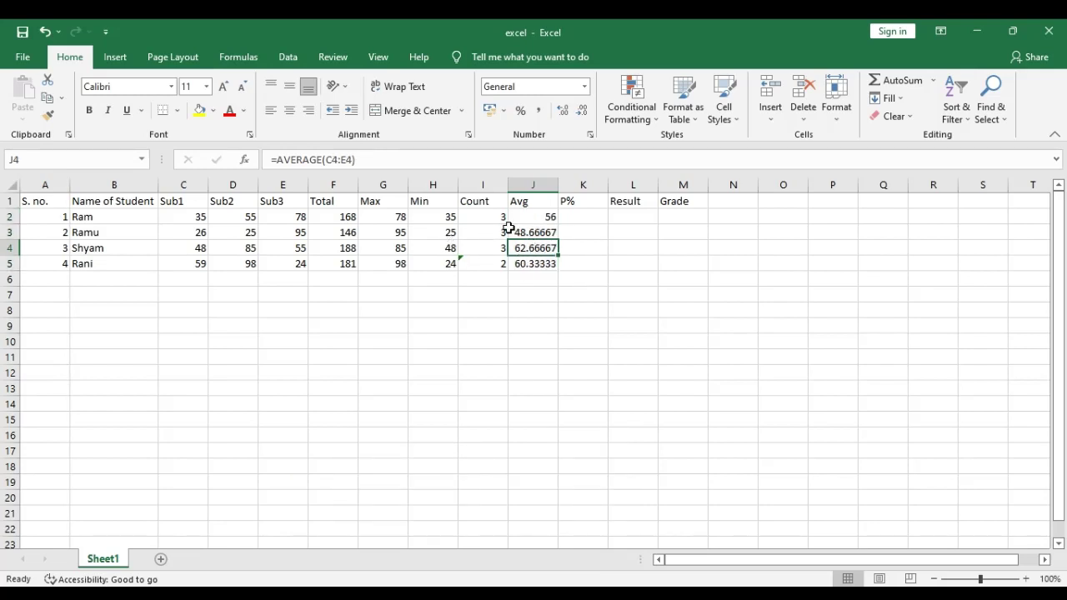
click(542, 216)
click(525, 234)
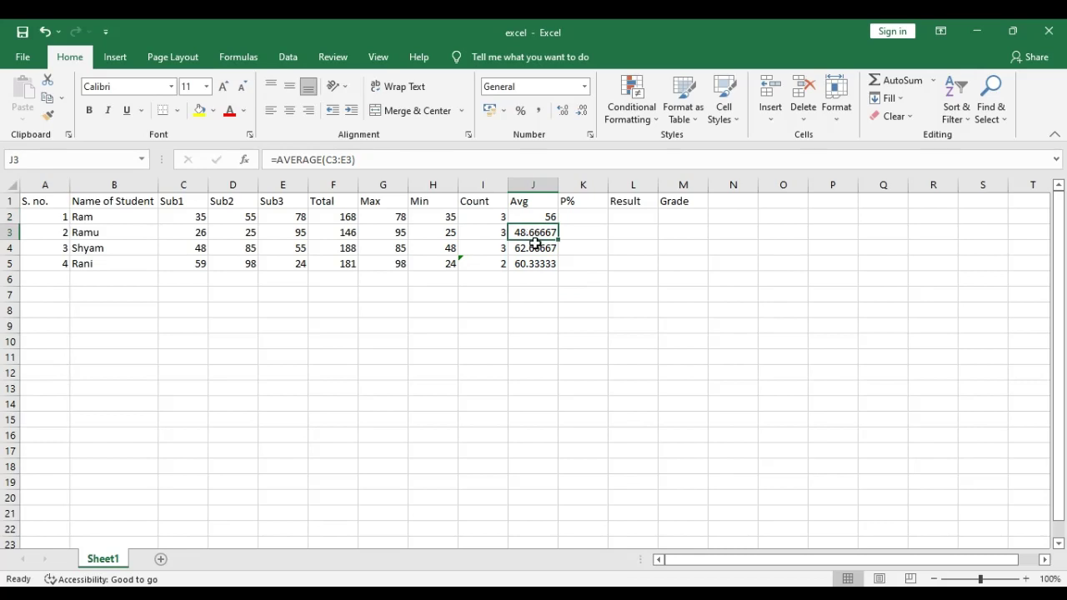
click(536, 249)
click(529, 270)
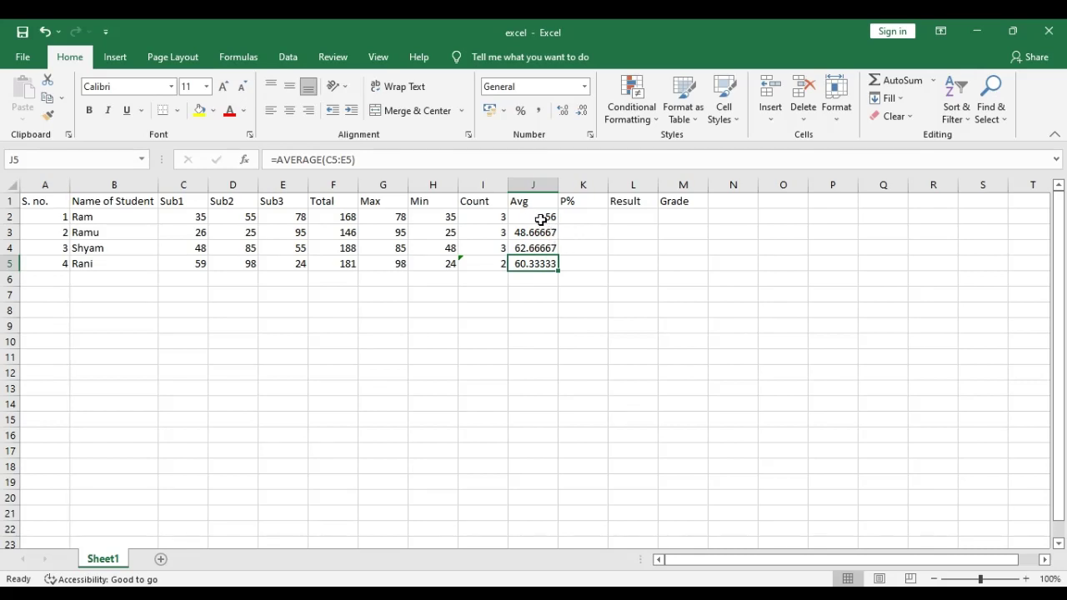
Decrease the decimals of the averages in J3:J5 until they show as whole numbers
drag(540, 230, 538, 261)
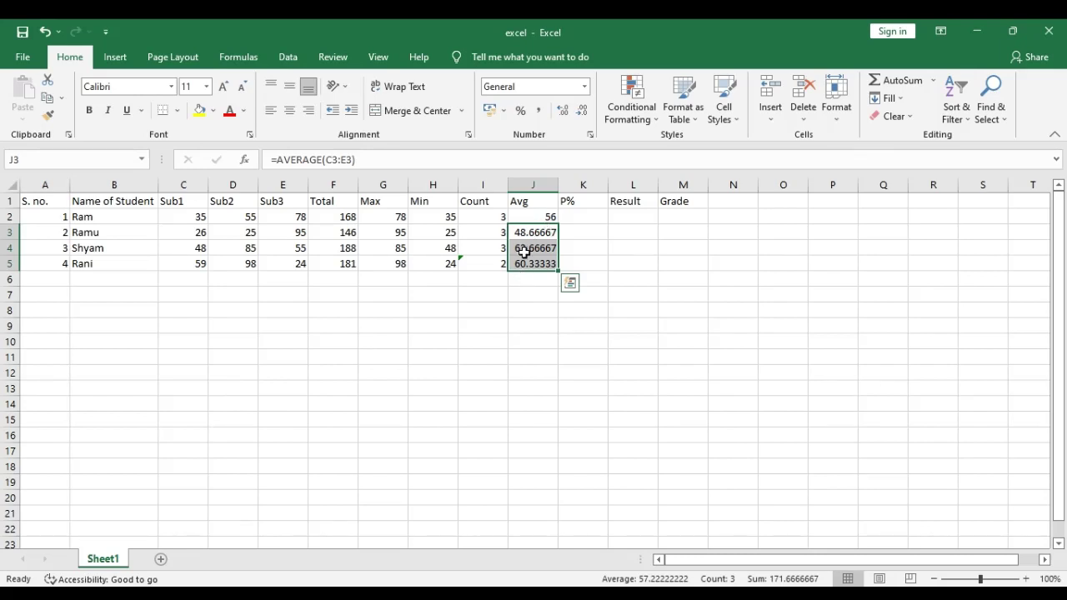
click(584, 111)
click(584, 112)
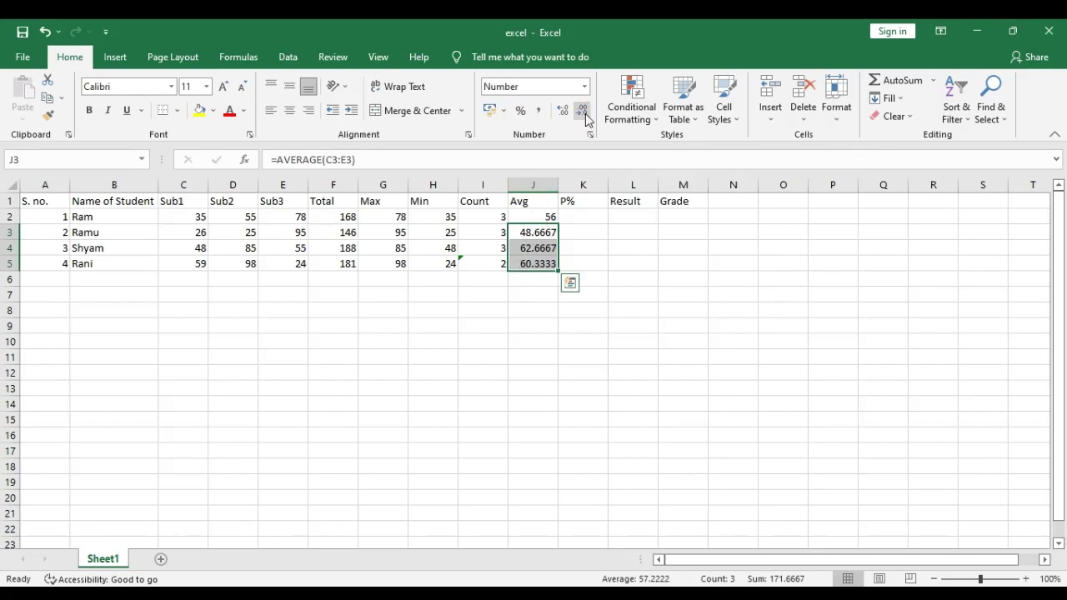
click(584, 112)
click(584, 112)
click(584, 111)
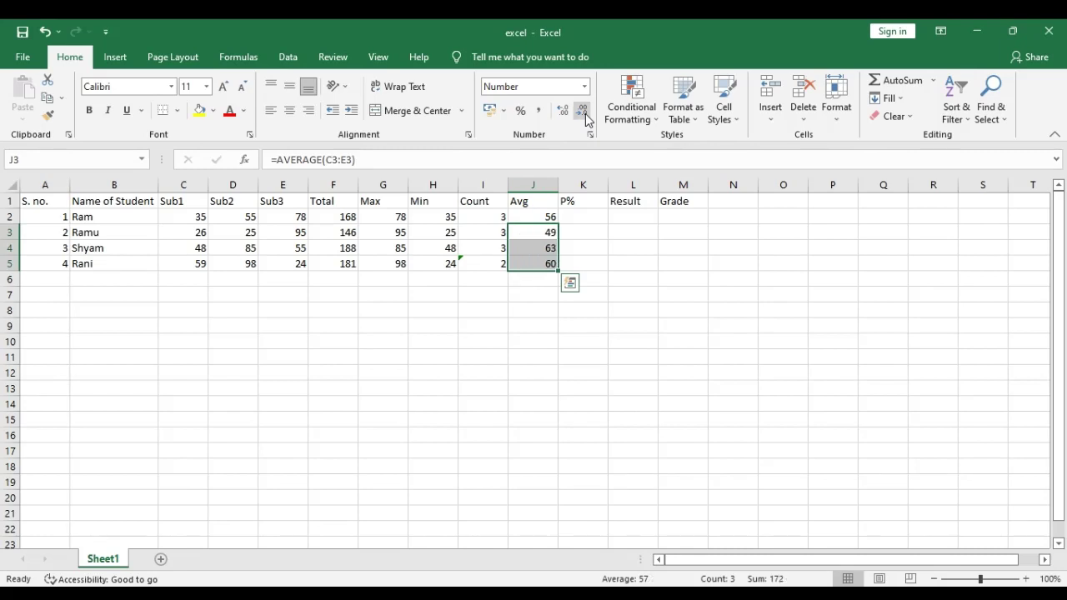
click(594, 276)
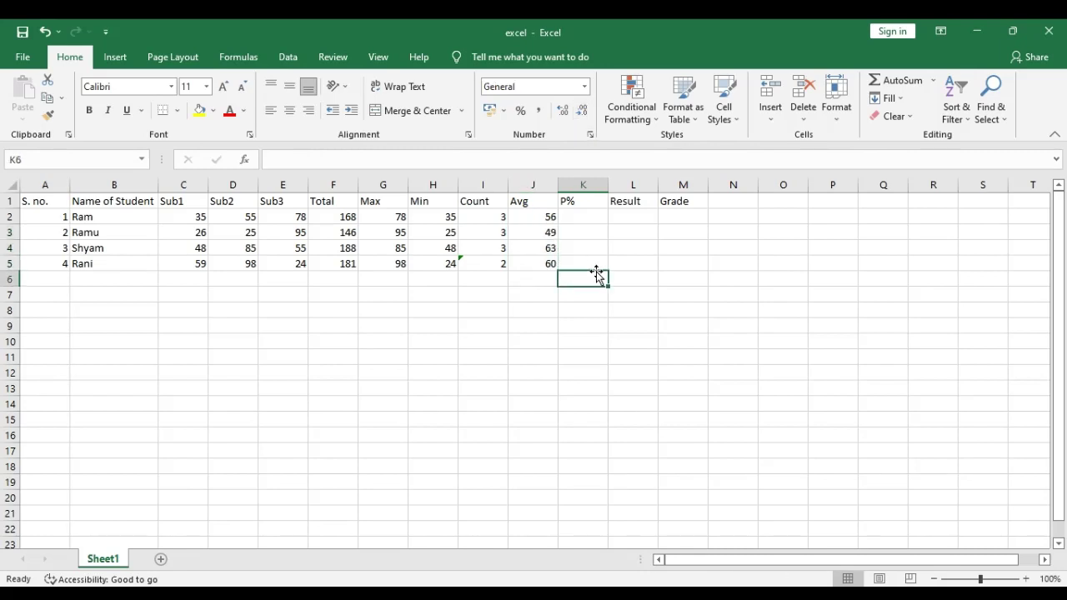
click(548, 219)
click(535, 247)
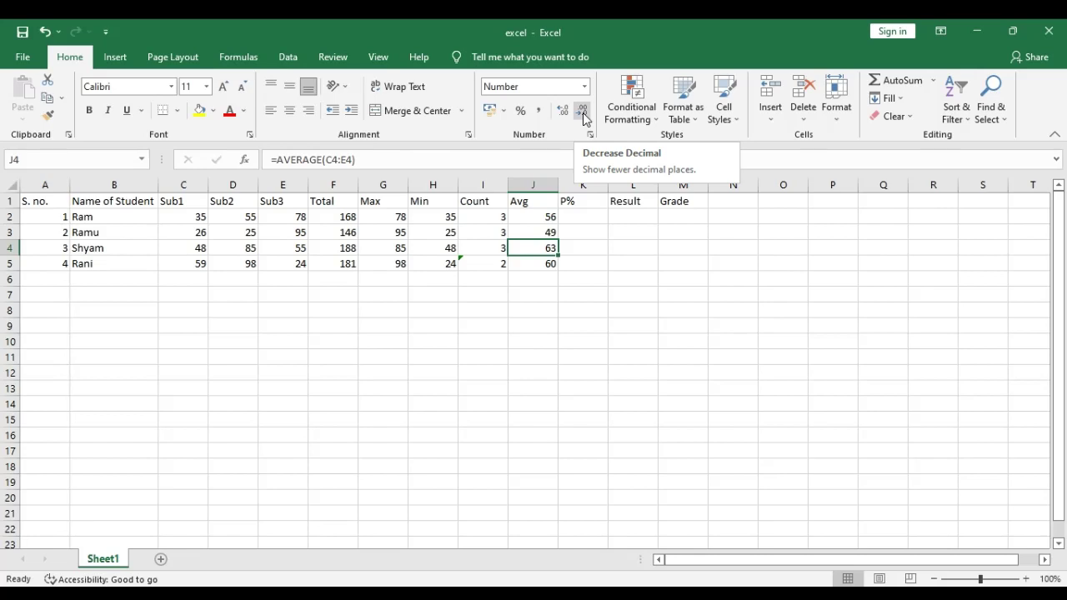
Examine the subject marks in C2:E2 as the basis for the percentage in K2
click(575, 228)
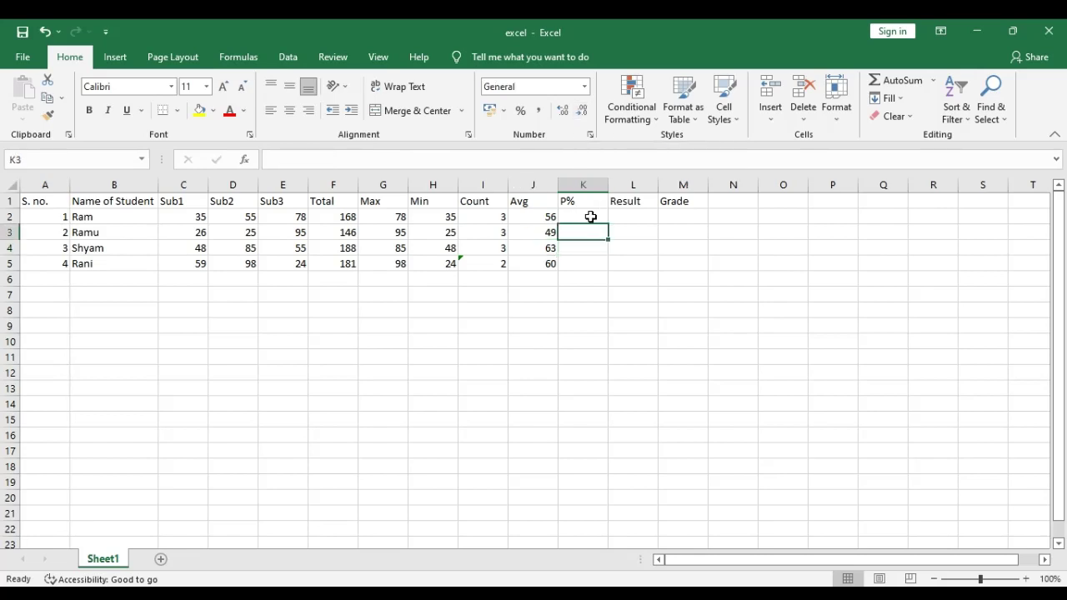
click(589, 216)
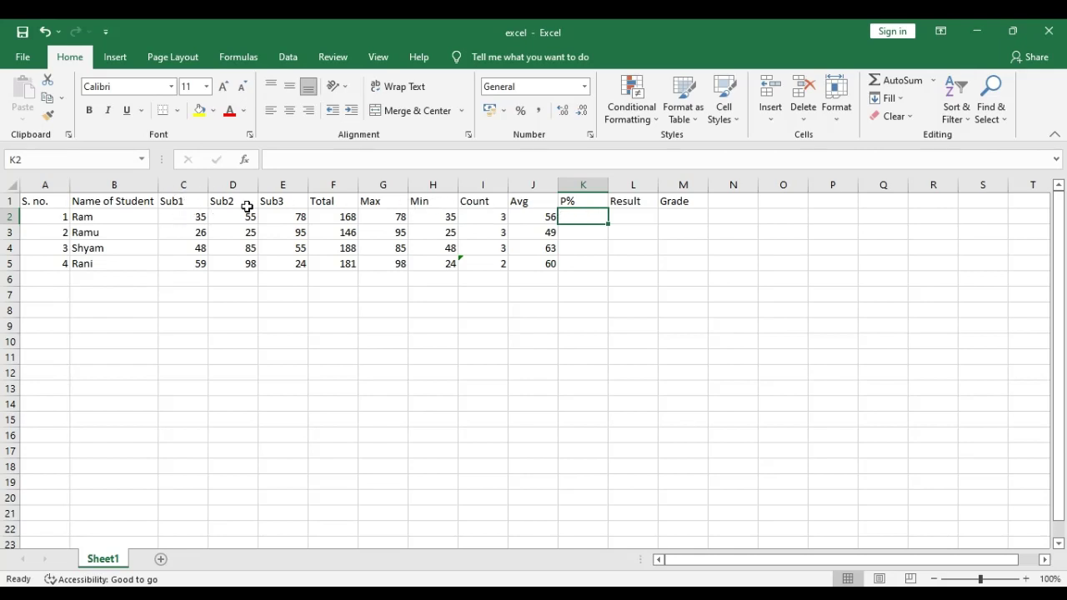
click(199, 218)
click(221, 217)
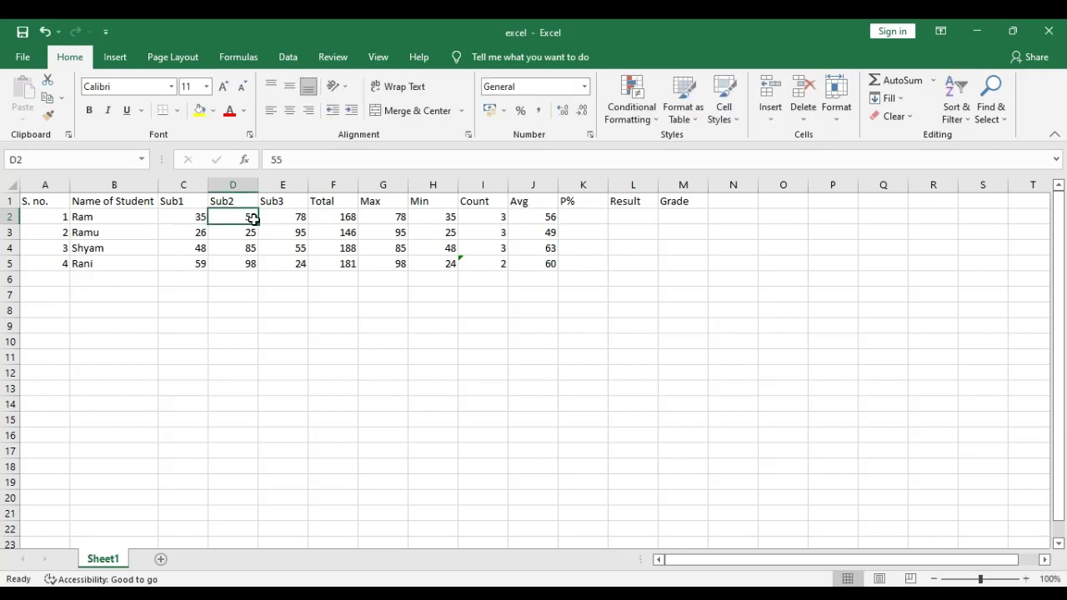
click(263, 217)
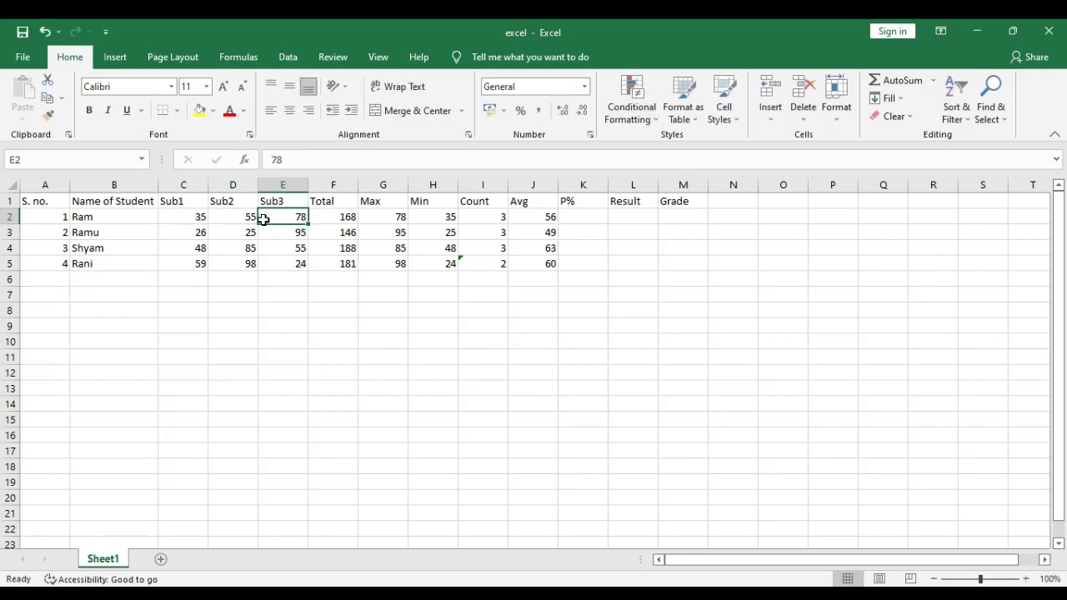
click(200, 217)
click(265, 220)
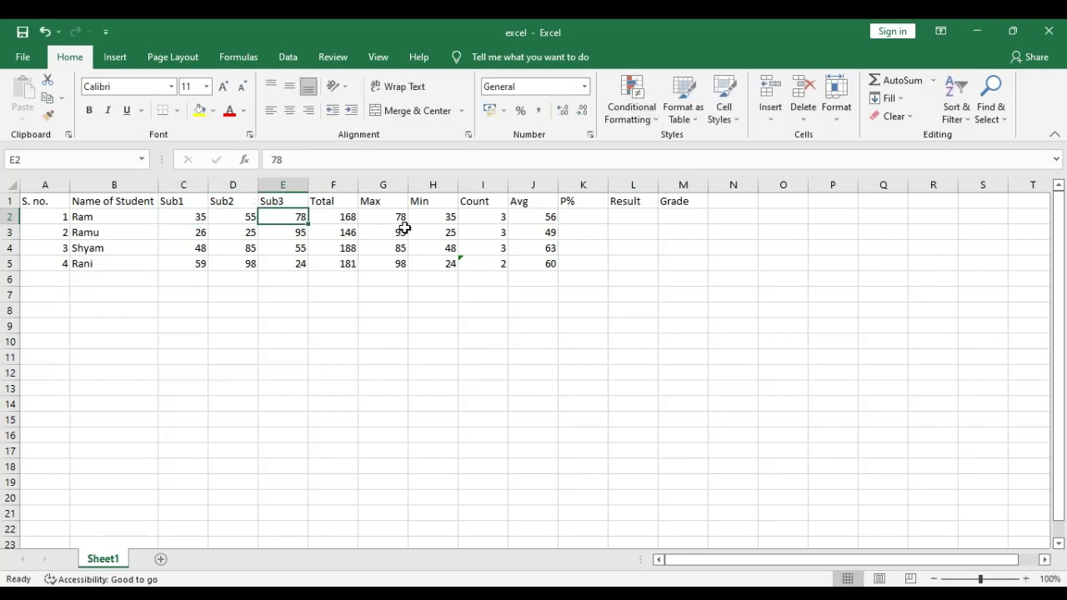
click(572, 216)
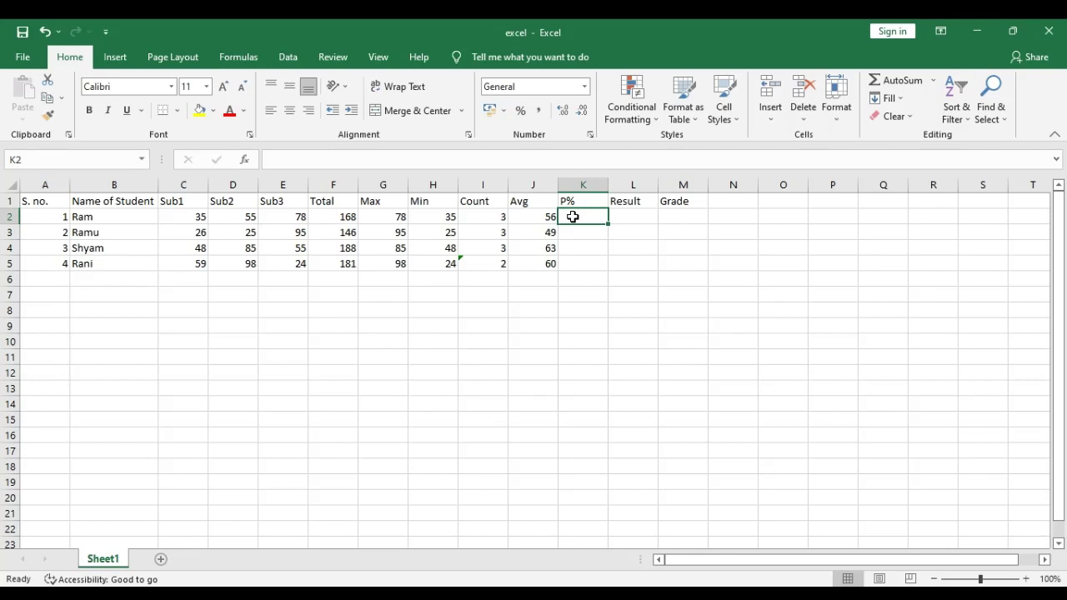
key(alt+h)
key(u)
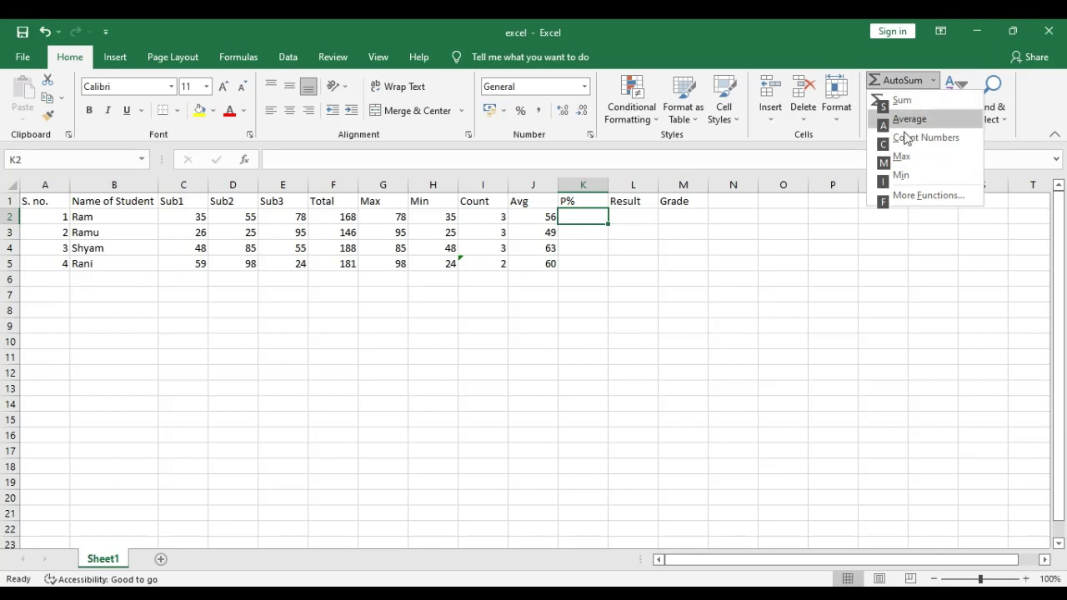
click(839, 183)
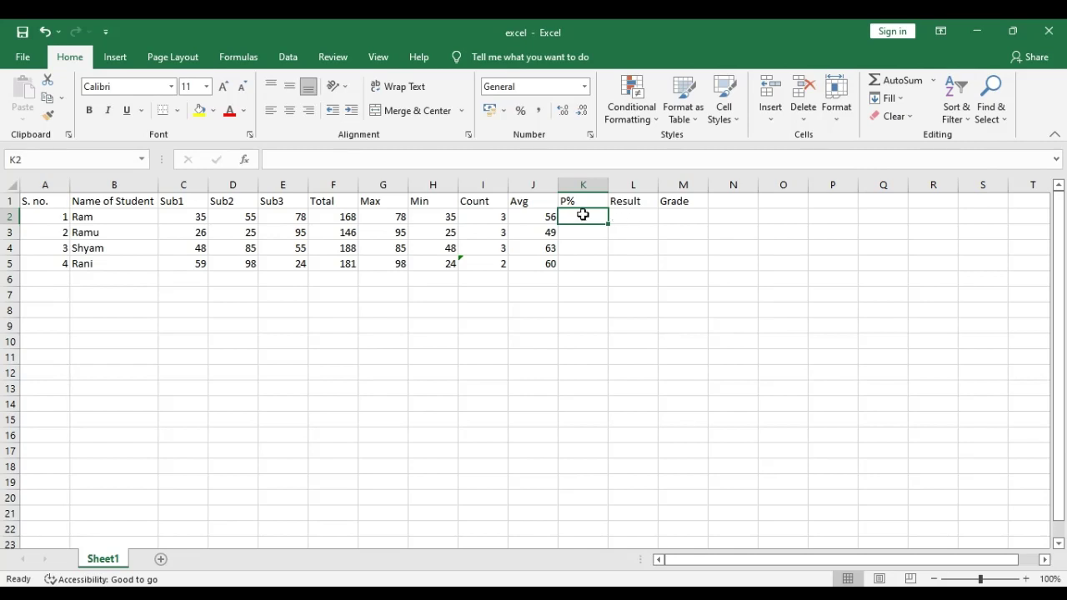
Enter the percentage formula =F2/300*100 in cell K2 under the P% heading
text(=)
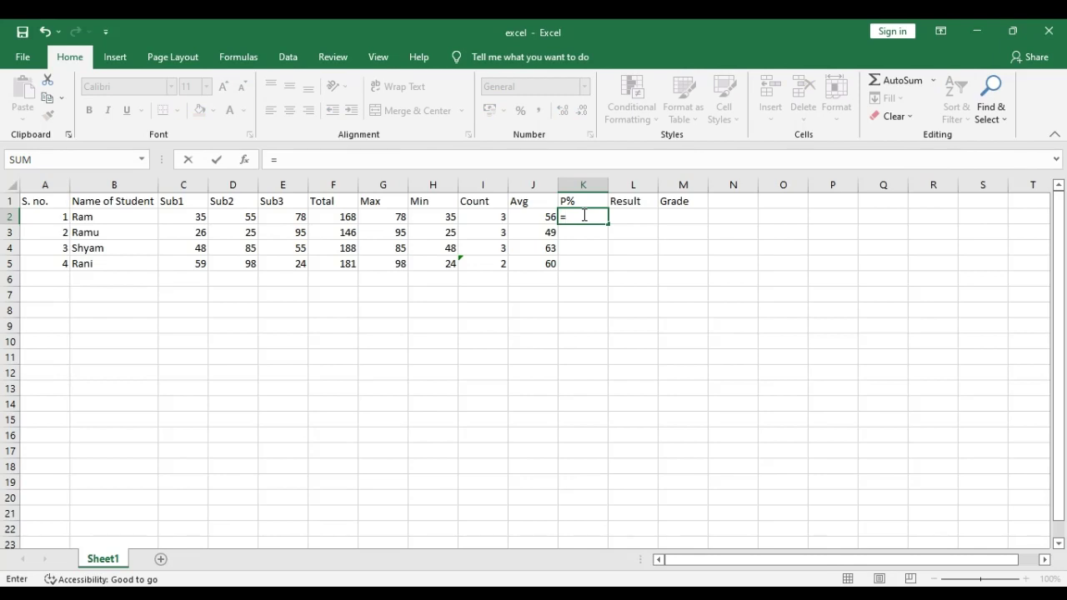
click(334, 216)
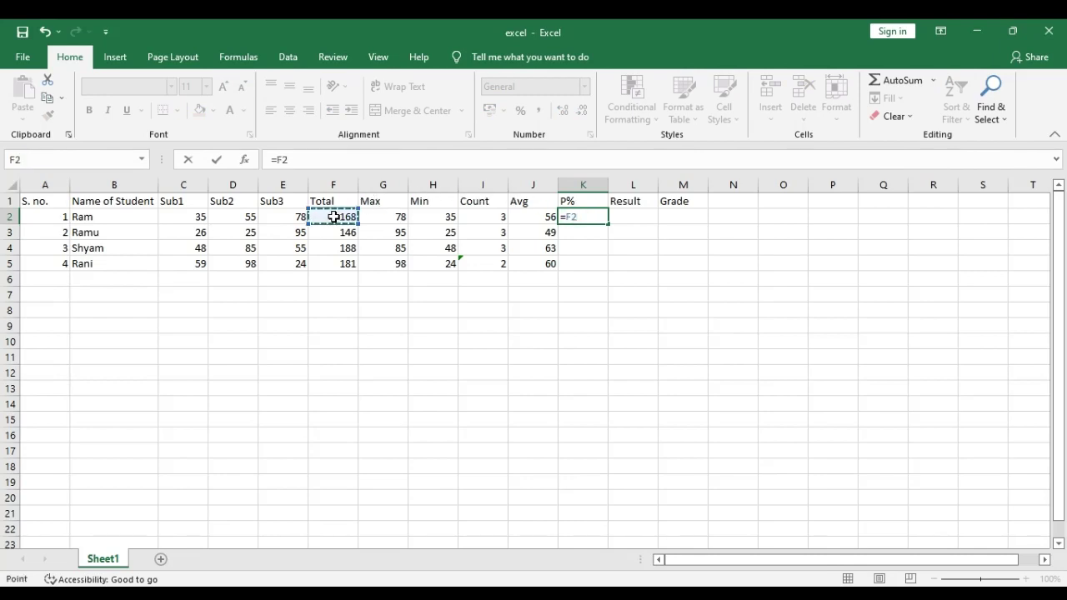
text(/)
text(300)
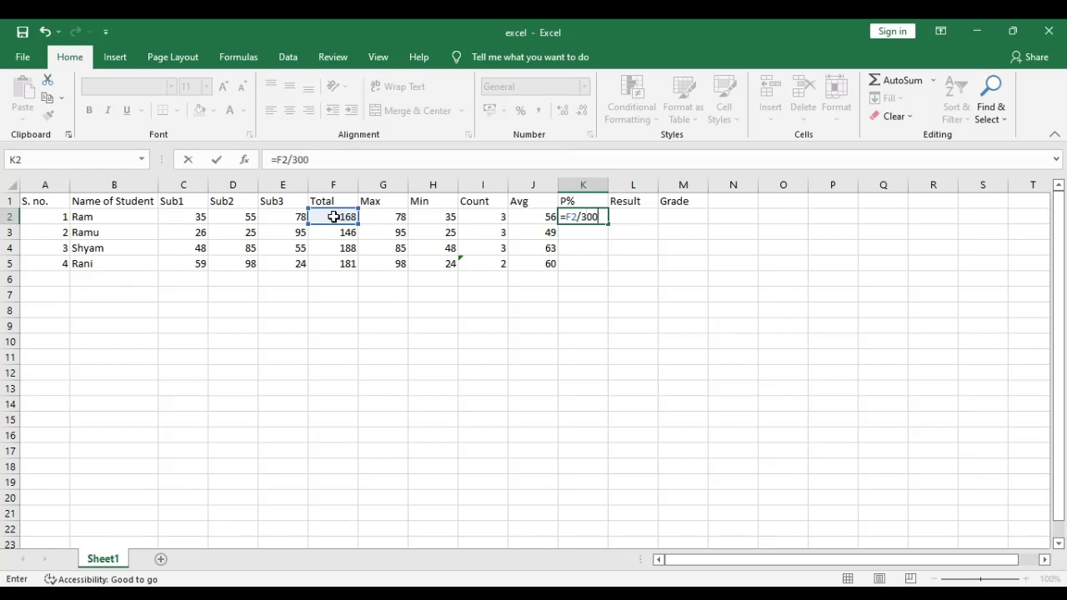
text(*100)
key(Return)
Fill the percentage formula from K2 down through K5 and compare the results with the Avg column
key(Up)
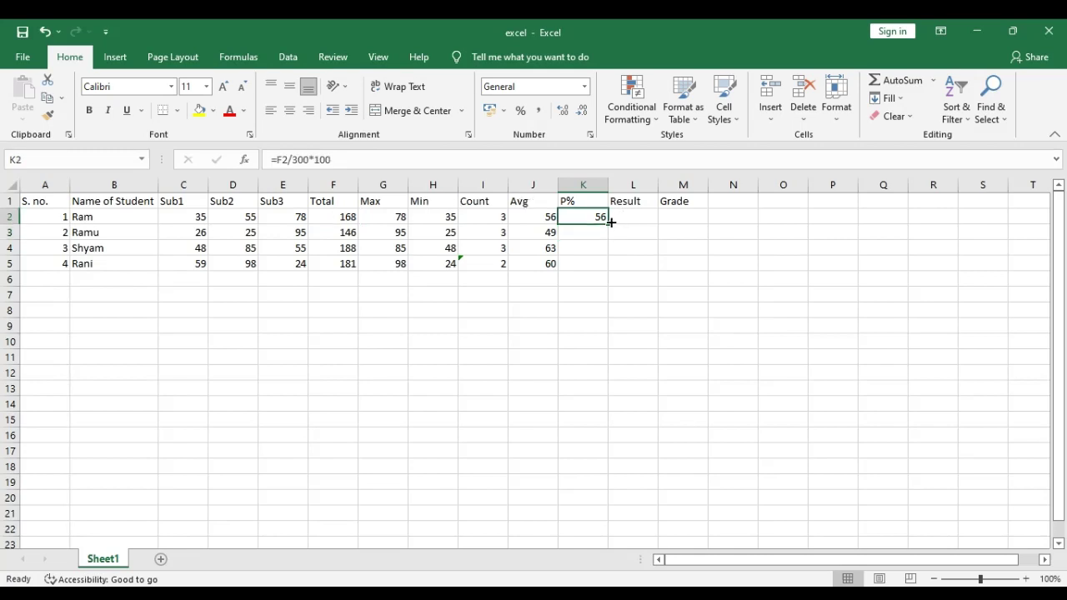
drag(608, 223, 608, 265)
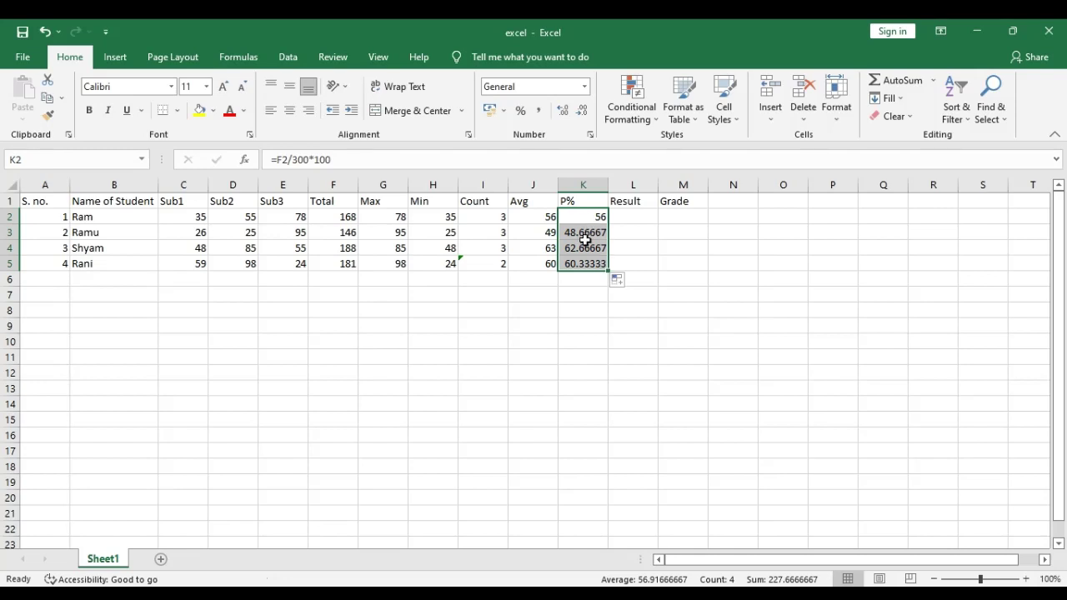
click(534, 234)
click(548, 265)
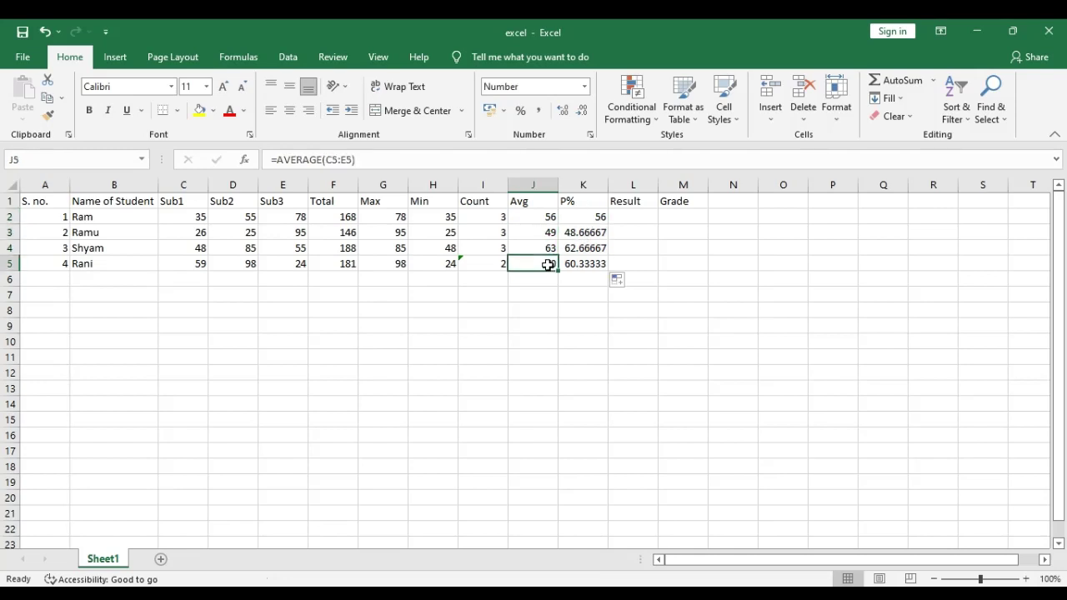
Decrease the decimals of the percentages in K3:K5 until they show as whole numbers
click(587, 247)
drag(584, 234, 581, 265)
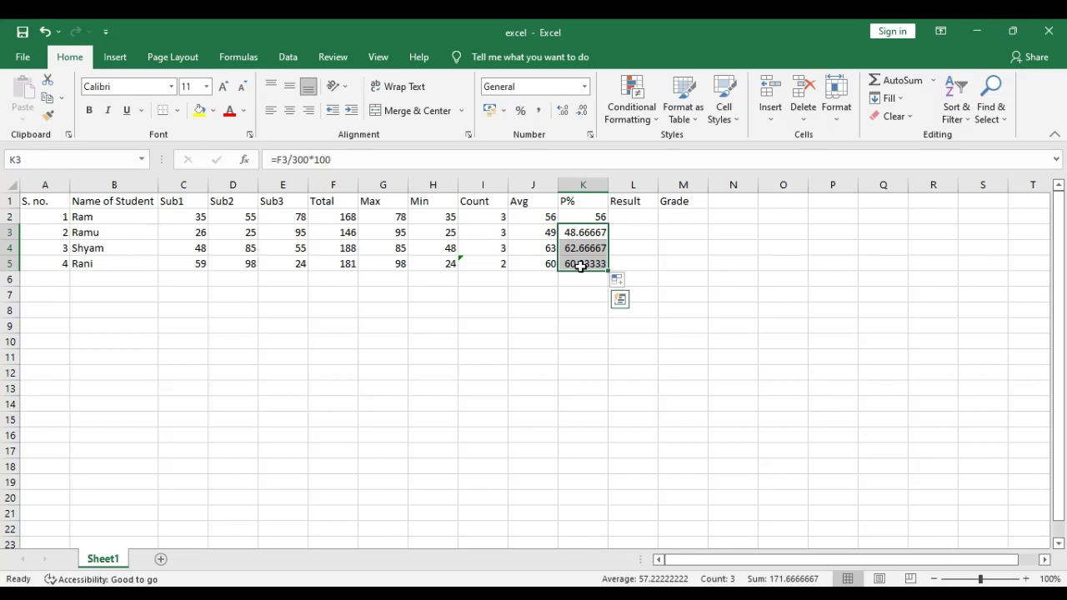
click(585, 114)
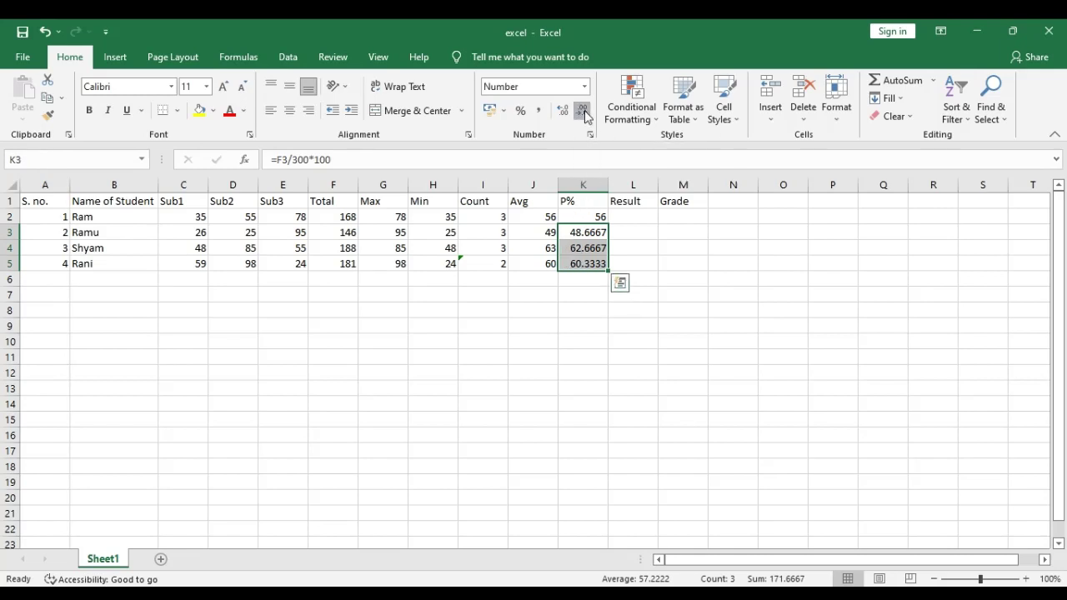
click(585, 114)
click(585, 114)
click(585, 114)
click(585, 115)
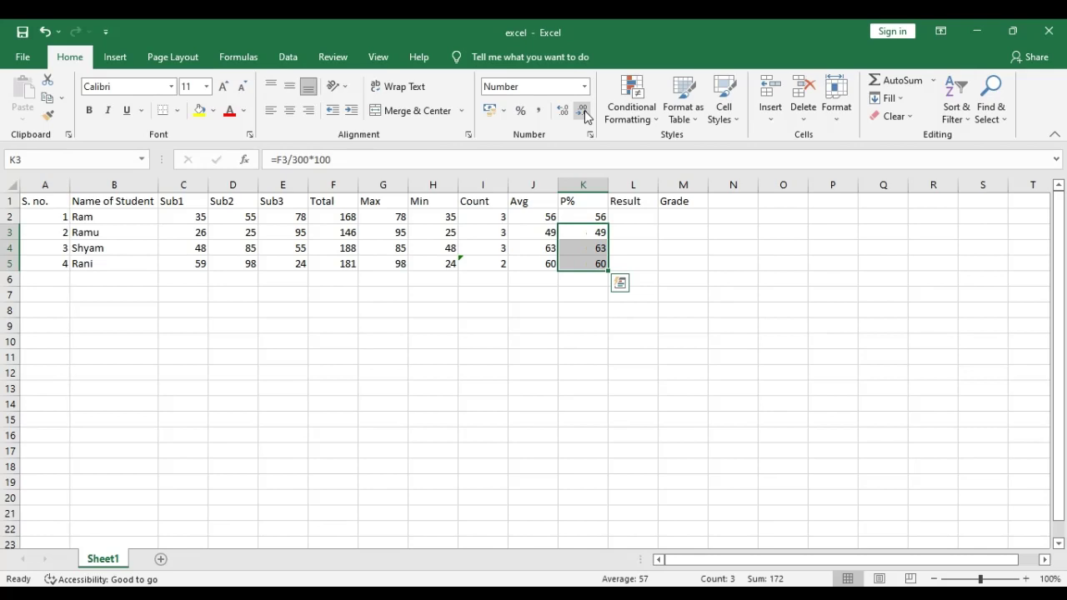
Compare the Avg and P% values row by row in J3:K5
click(673, 239)
click(550, 238)
click(592, 237)
click(552, 237)
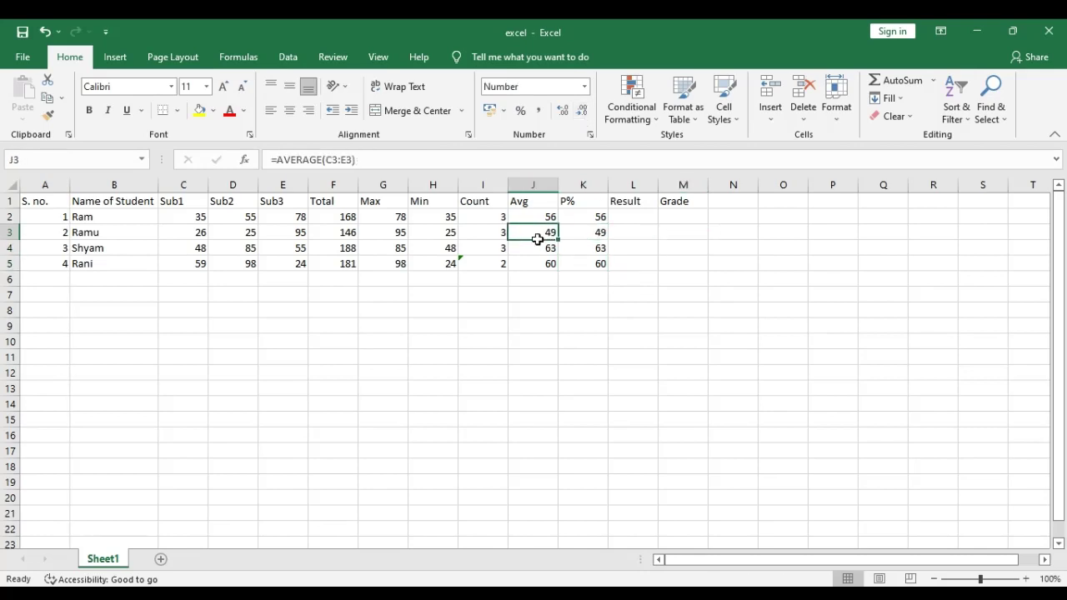
click(584, 251)
click(537, 252)
click(600, 259)
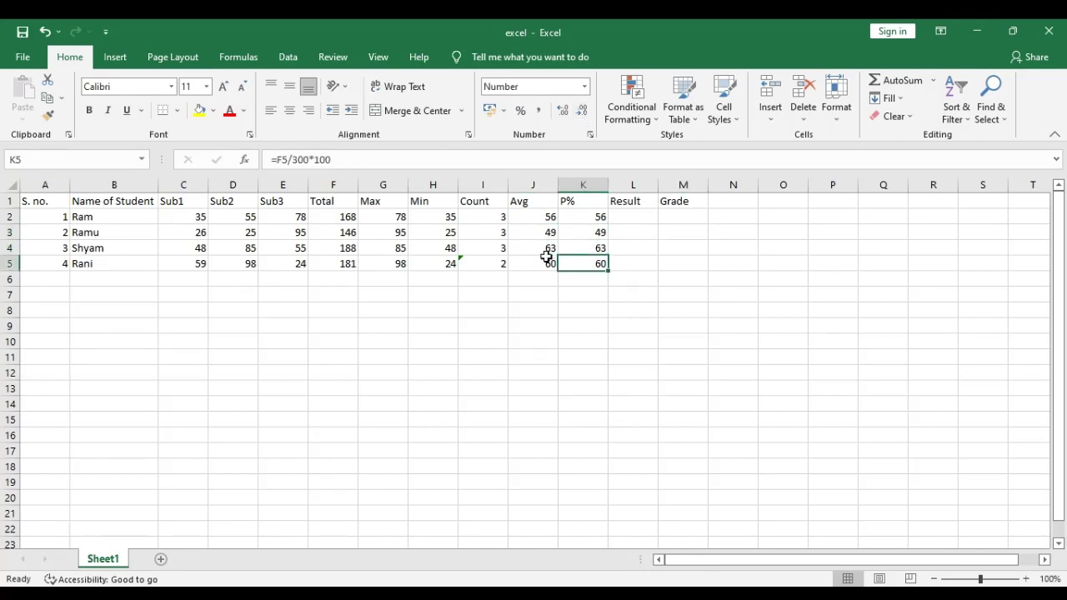
click(548, 259)
click(548, 230)
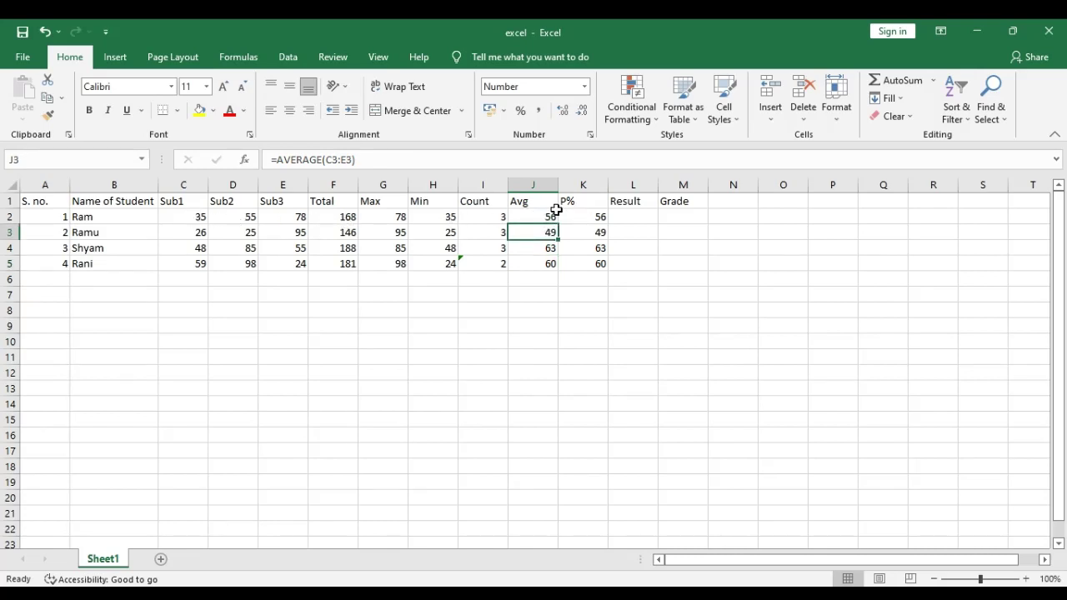
Change the percentage formula in K2 to =F2/600*100
click(590, 215)
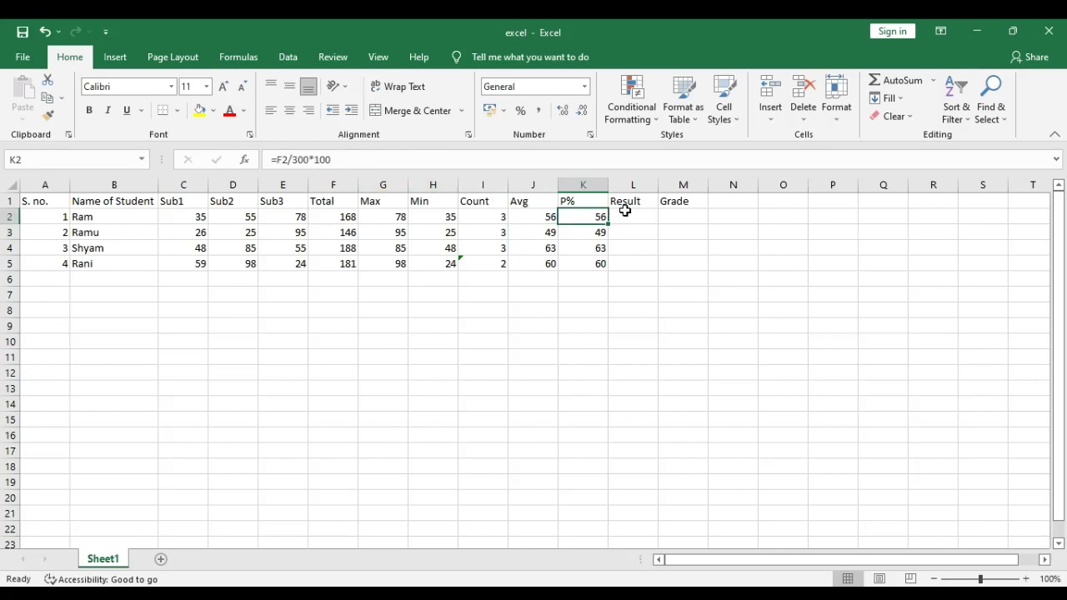
double_click(594, 215)
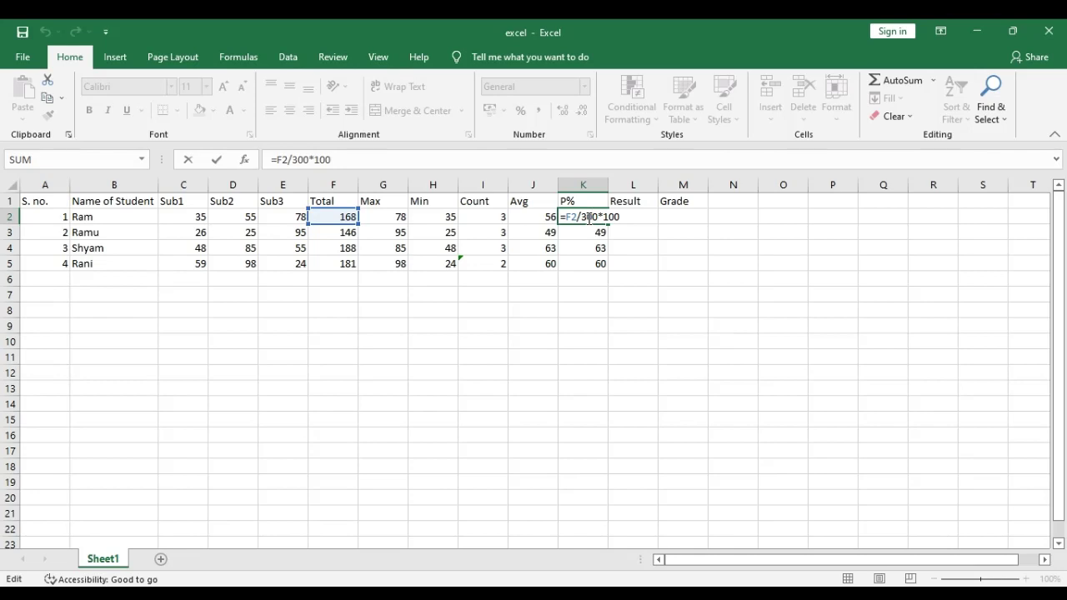
double_click(589, 217)
key(Left)
key(Left)
key(BackSpace)
text(6)
key(Return)
click(583, 217)
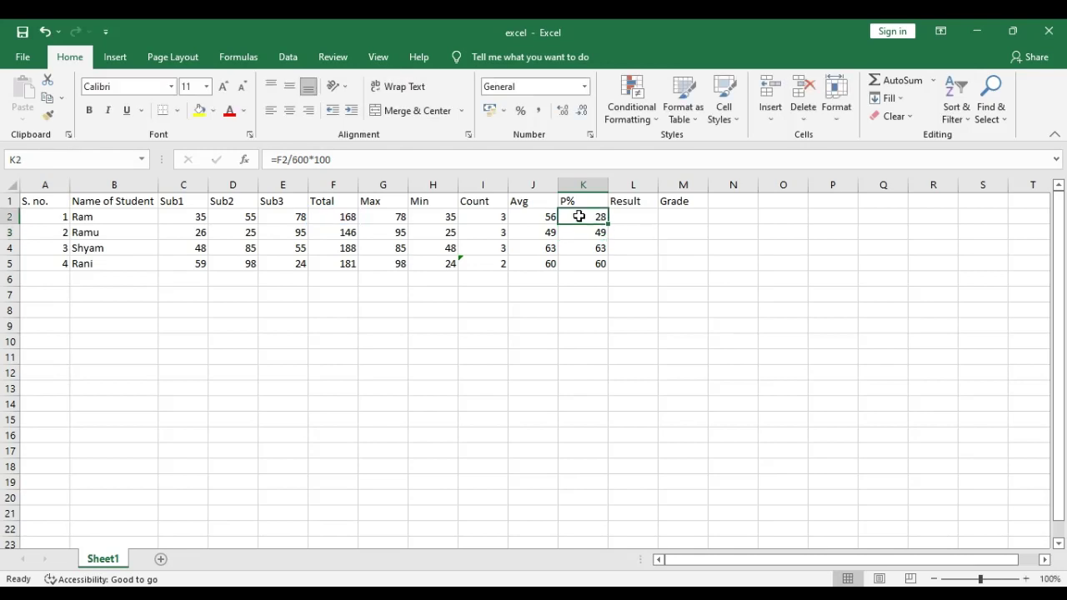
Fill the K2 percentage formula down through K5 and decrease the decimals of K3:K5 to whole numbers
drag(610, 223, 613, 272)
click(633, 266)
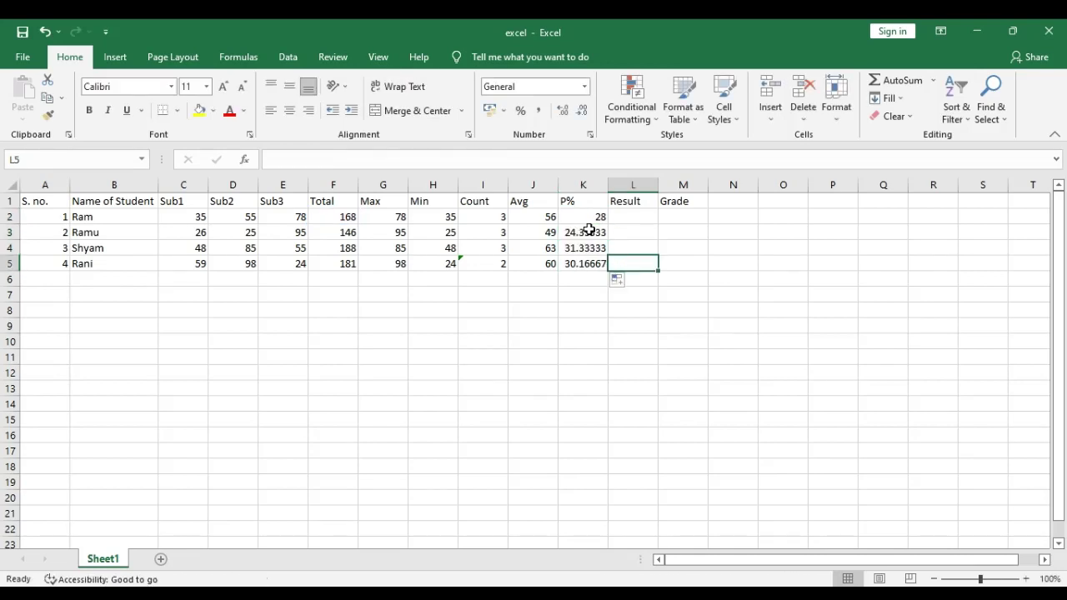
drag(588, 233, 585, 261)
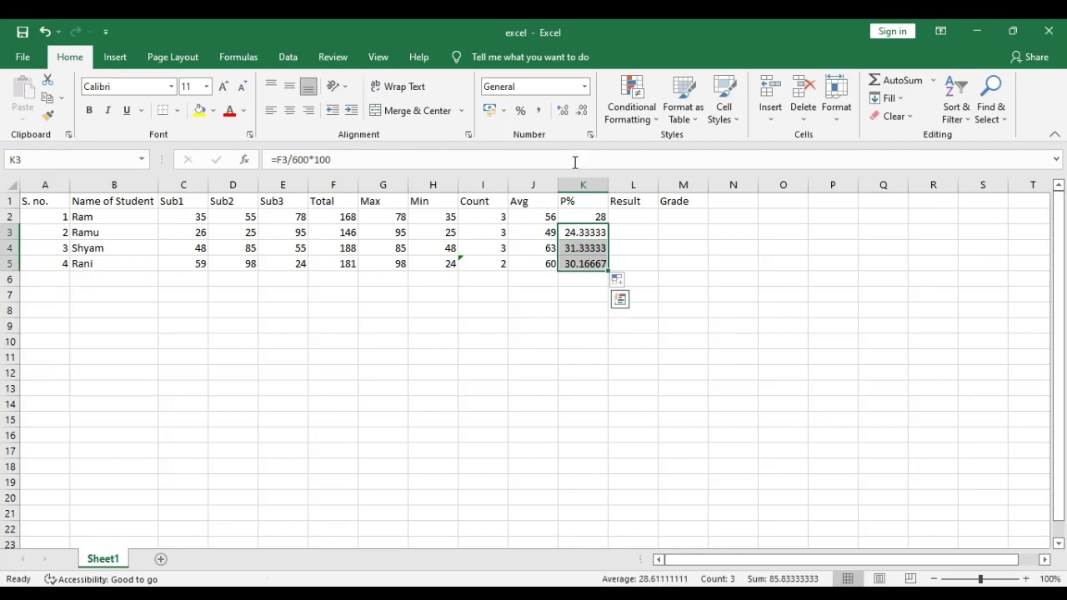
click(581, 110)
click(582, 110)
click(582, 110)
click(582, 110)
click(581, 110)
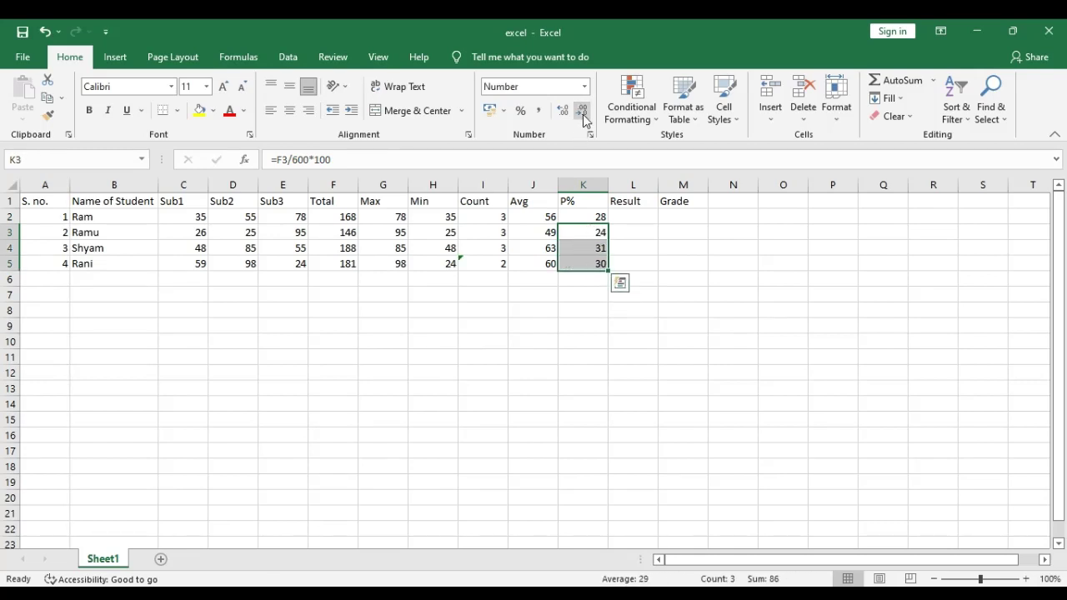
click(647, 236)
Compare the average in J2 with the percentage in K2
click(545, 217)
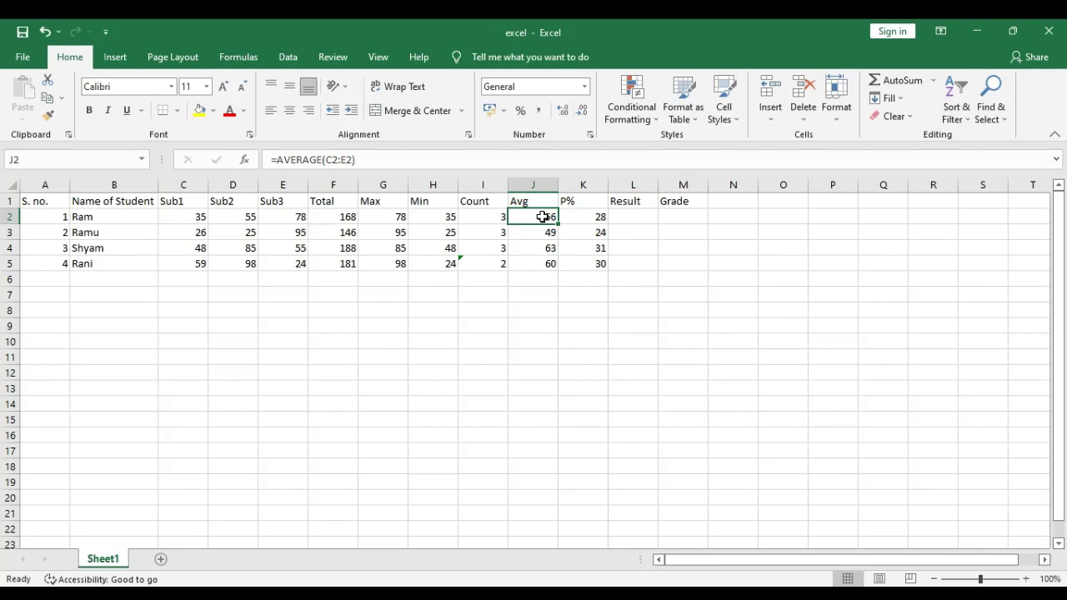
click(589, 216)
click(527, 212)
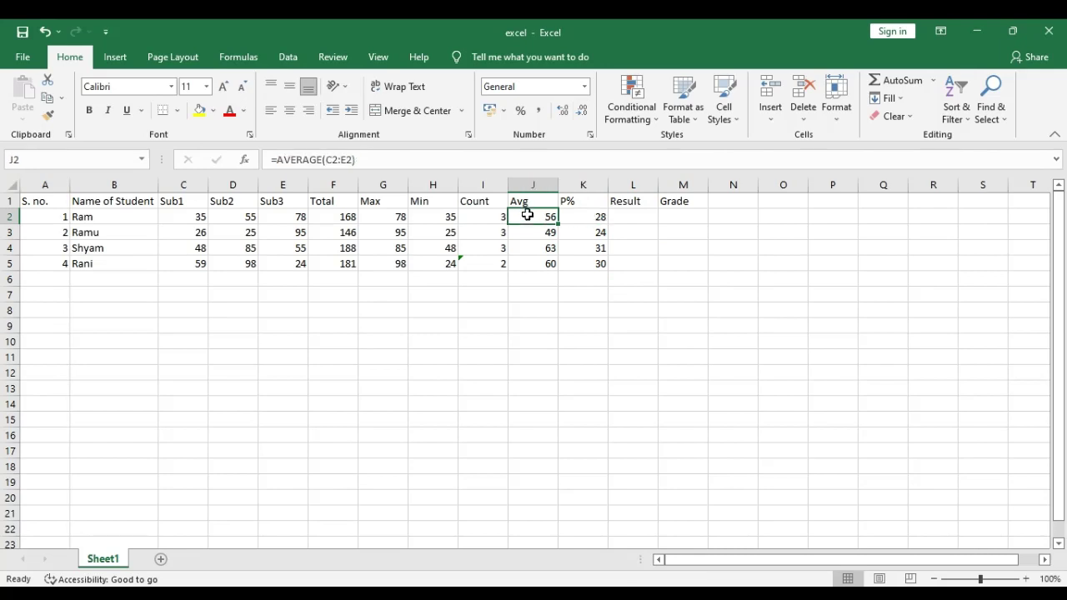
click(575, 217)
click(552, 216)
click(583, 216)
click(539, 216)
click(593, 219)
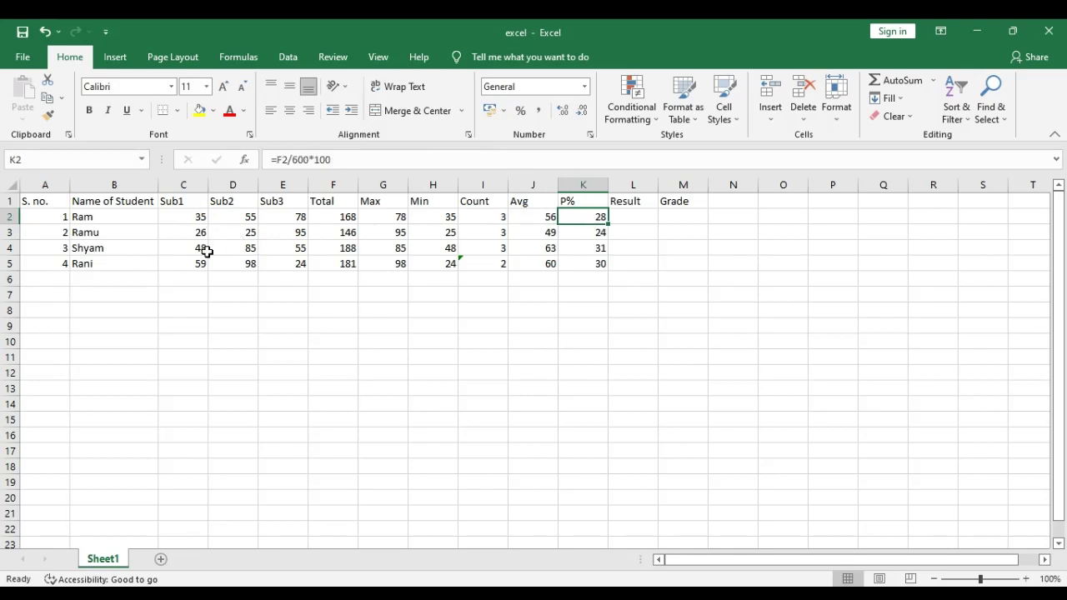
Set both the Sub2 and Sub3 marks of the first student, in D2 and E2, to 150
click(239, 249)
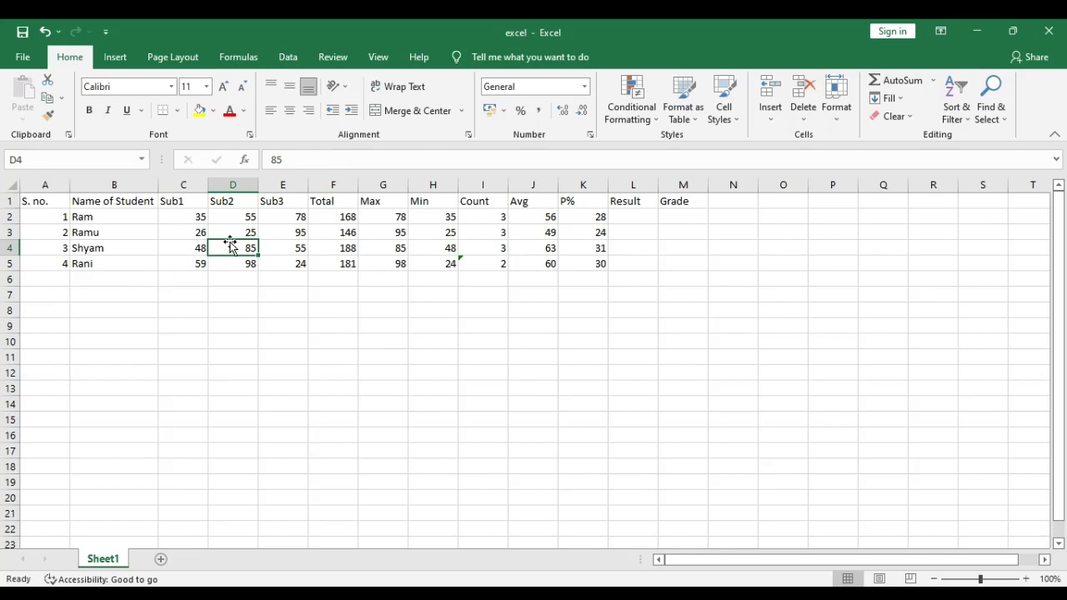
click(244, 218)
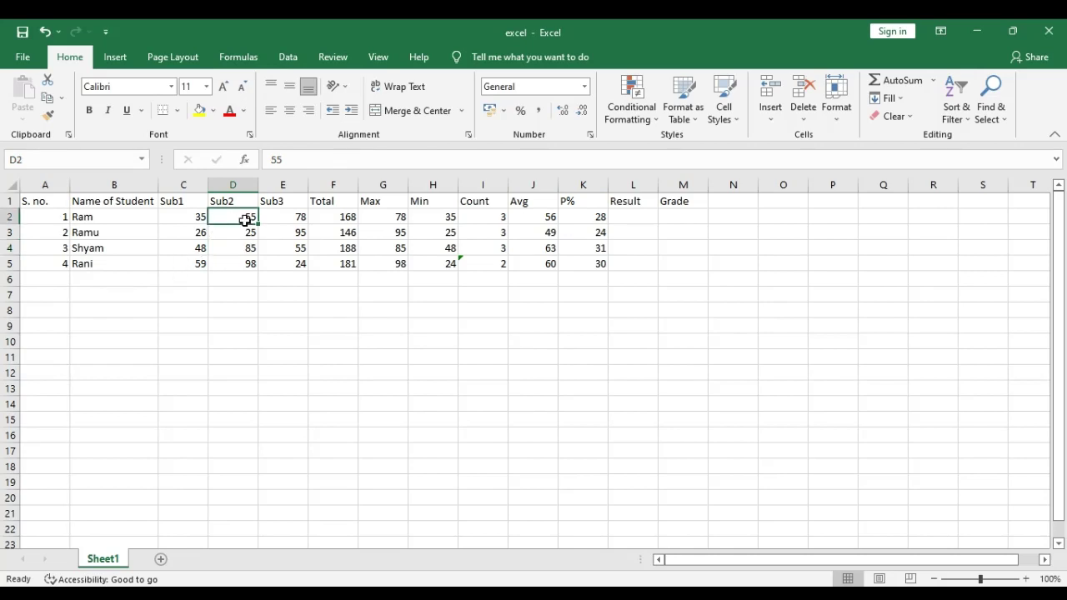
text(150)
key(Return)
key(Up)
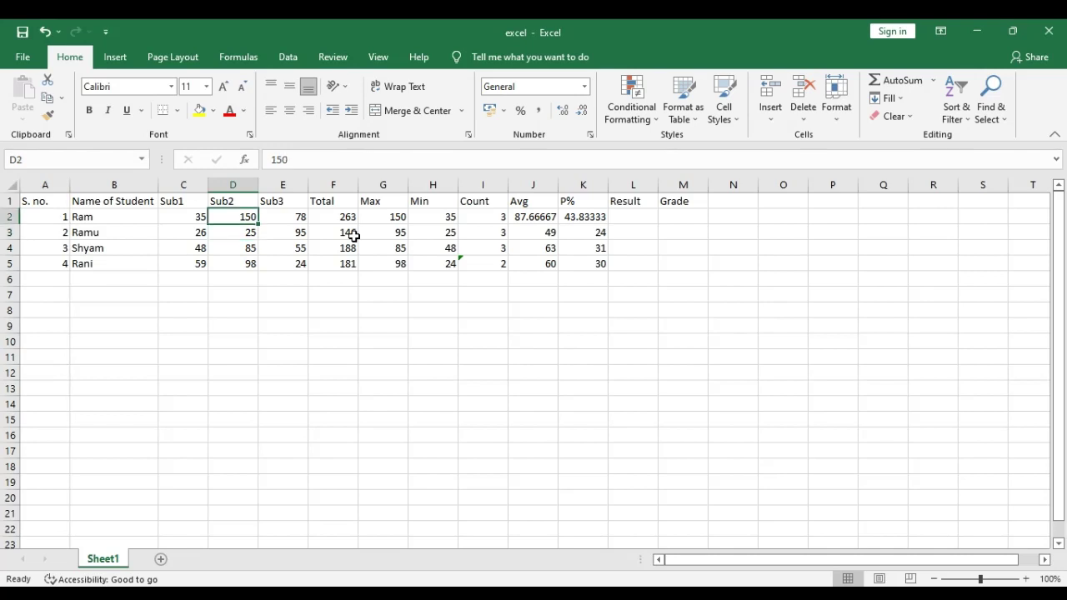
key(Right)
key(Right)
key(Left)
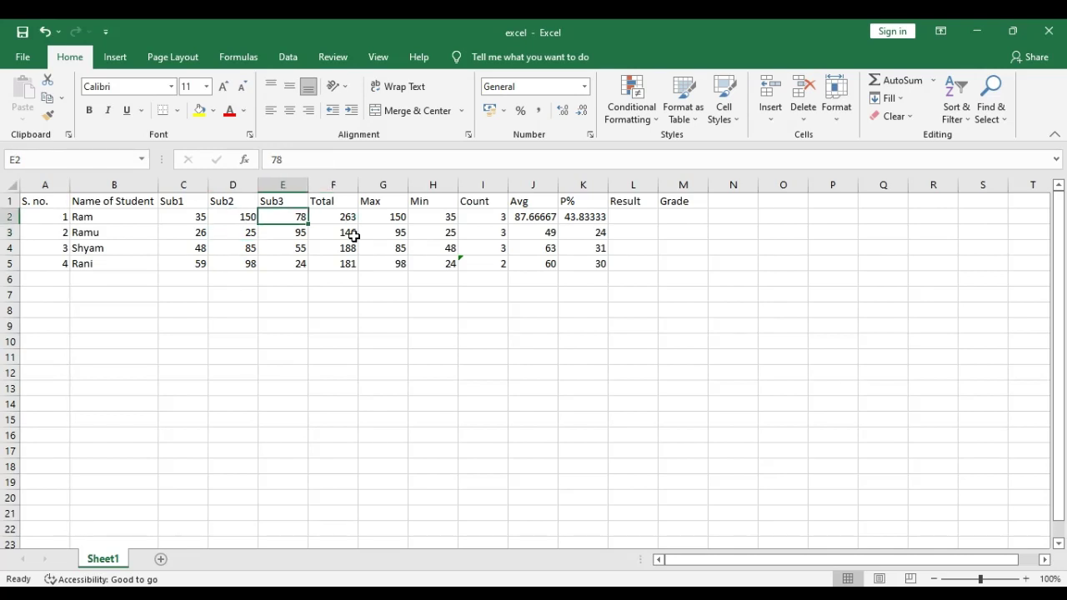
text(150)
key(Return)
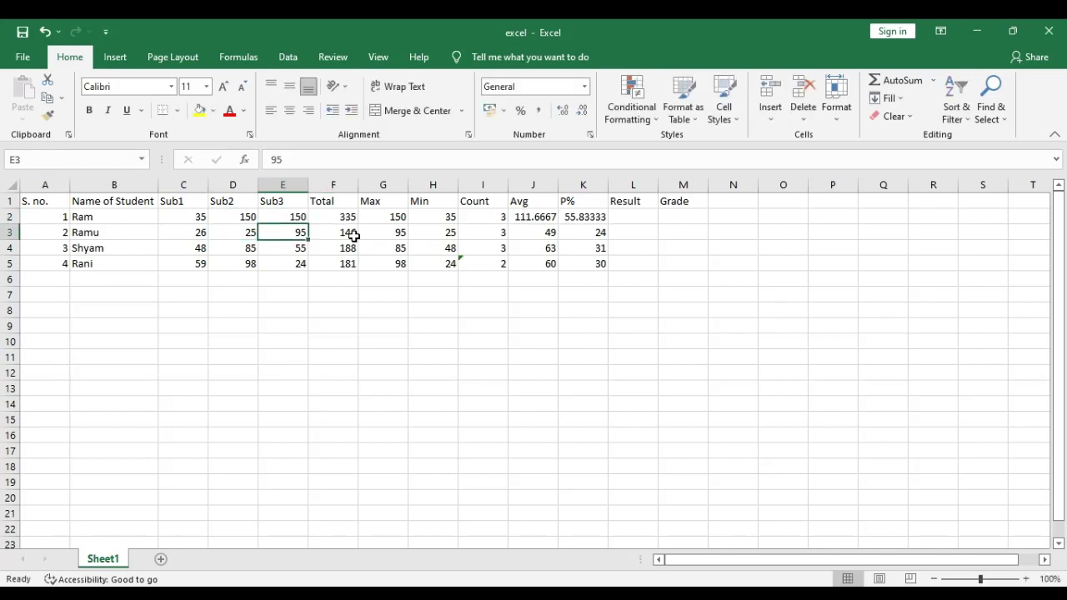
Decrease the decimals of the average and percentage in J2:K2 until they show as whole numbers
drag(550, 216, 573, 216)
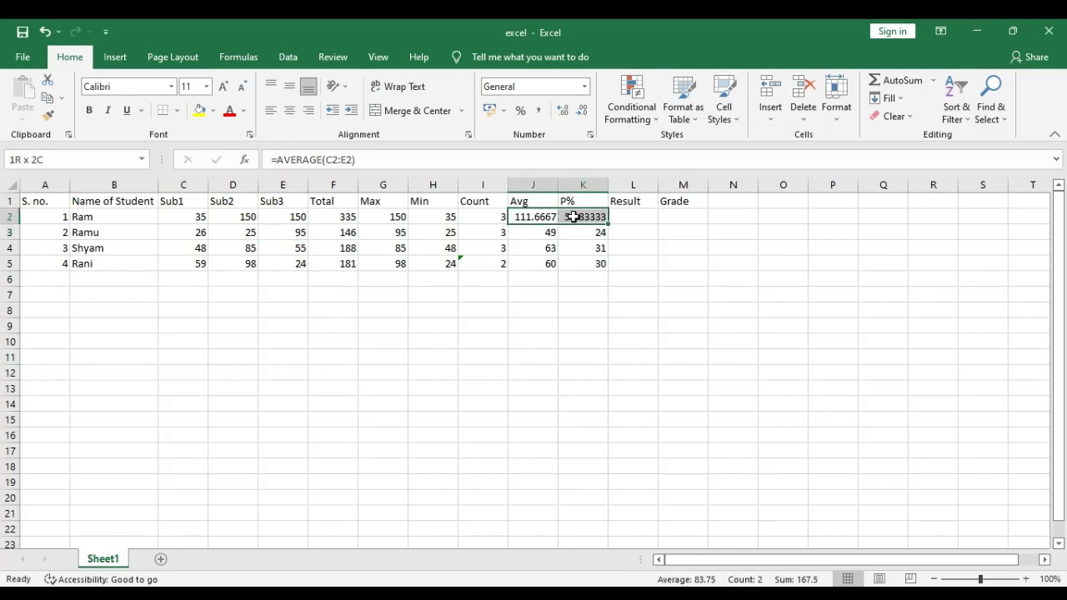
click(584, 114)
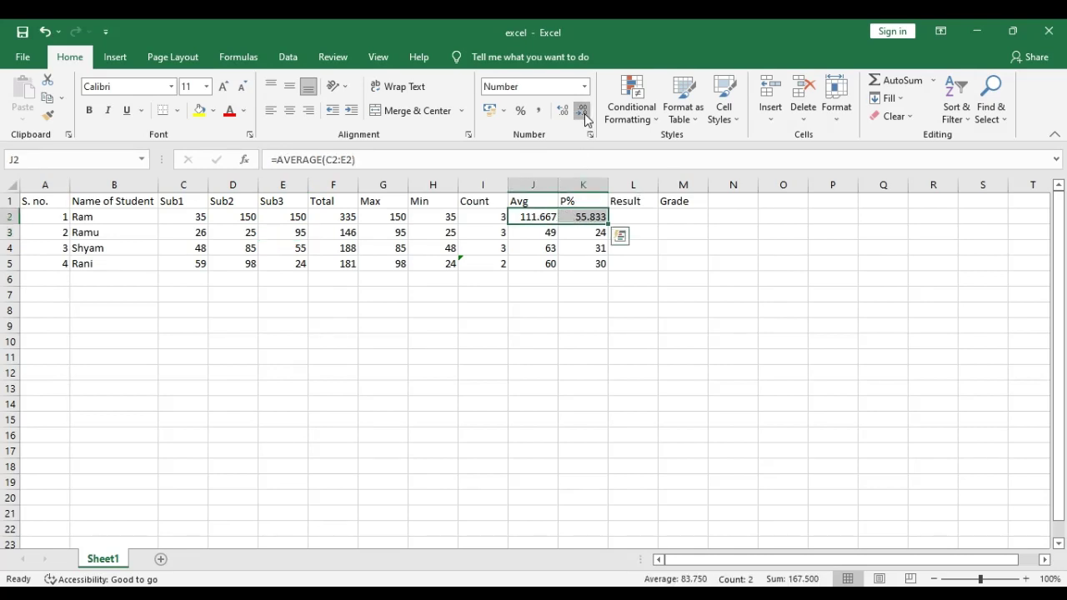
click(583, 113)
click(584, 113)
click(584, 113)
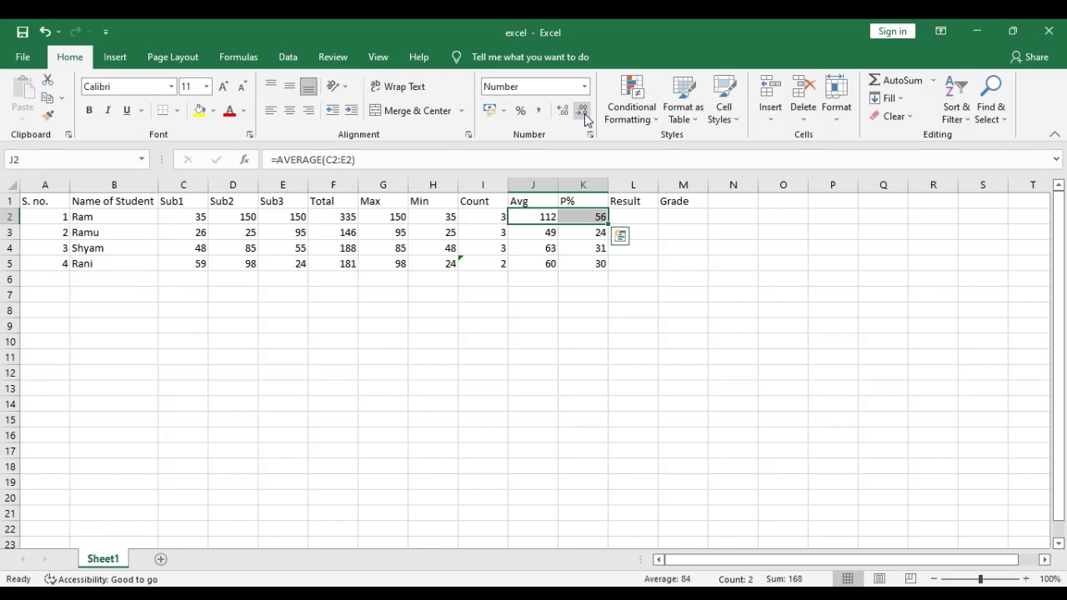
click(565, 278)
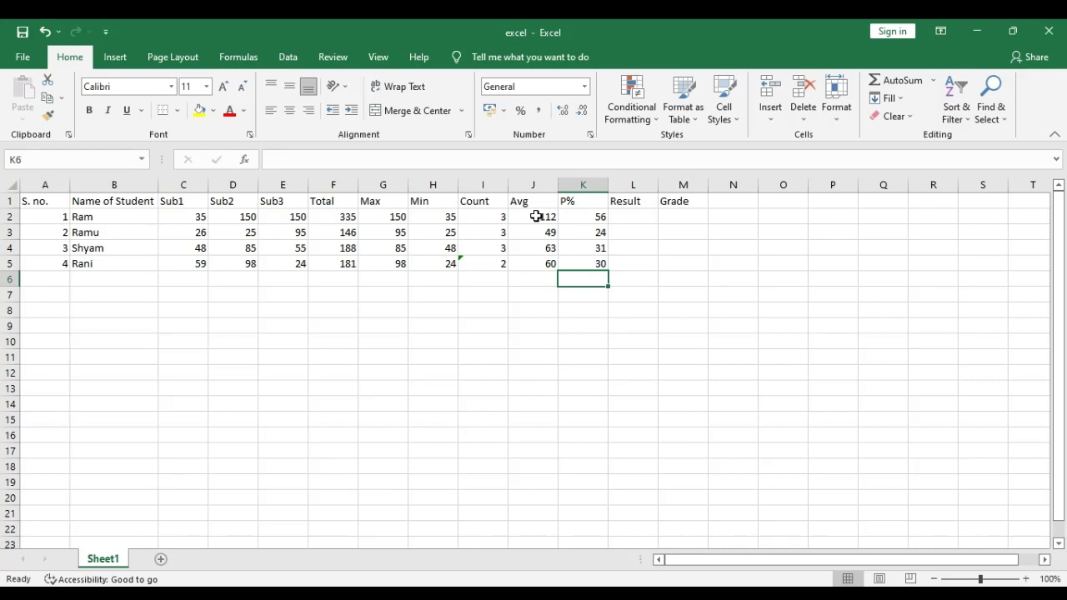
Check the first student's recalculated average in J2 against the percentage in K2
click(594, 215)
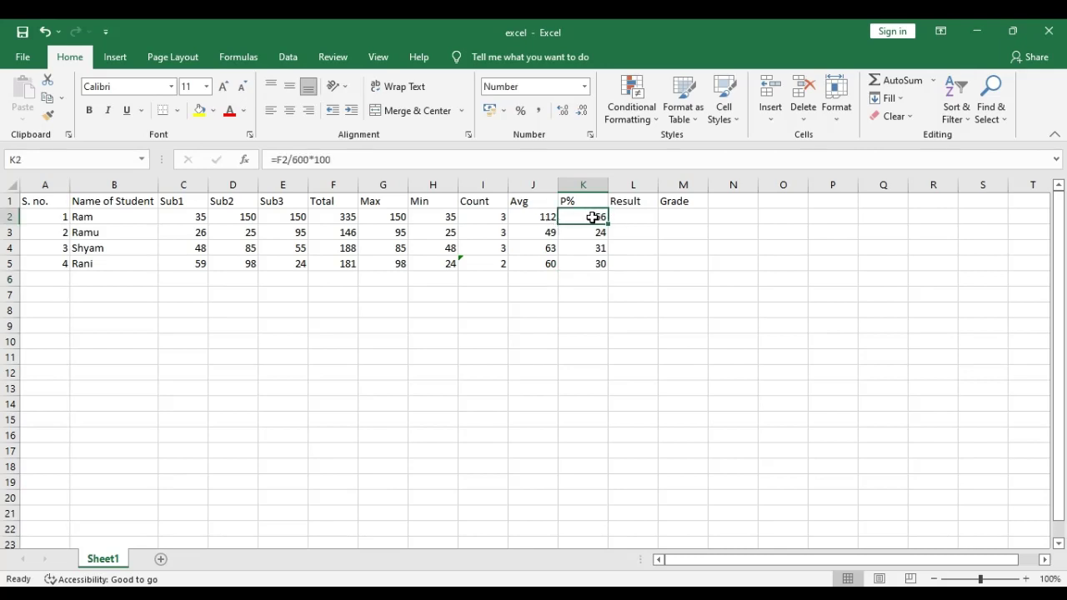
click(555, 217)
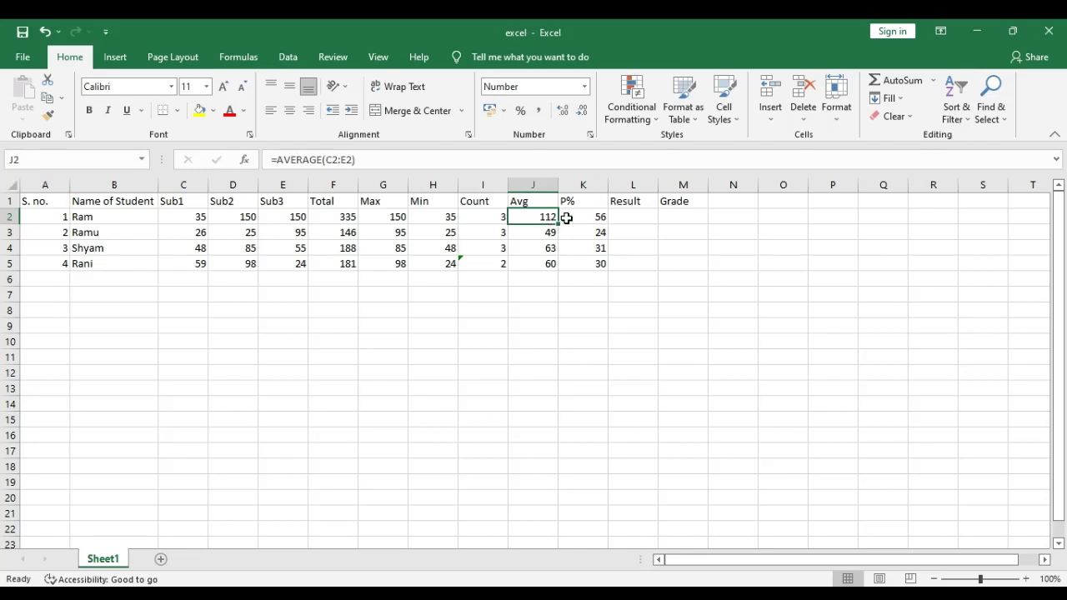
click(588, 217)
click(546, 218)
click(600, 220)
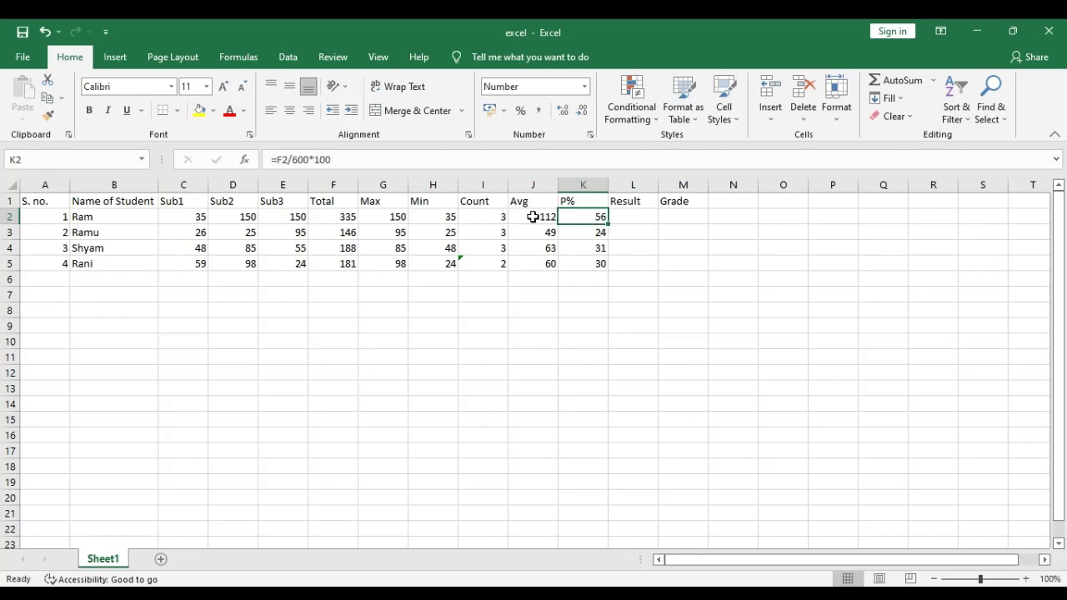
Undo the decimal changes in J2:K2 and the 150 marks entered in D2 and E2
click(534, 217)
key(ctrl+z)
key(ctrl+z)
key(ctrl+z)
key(ctrl+z)
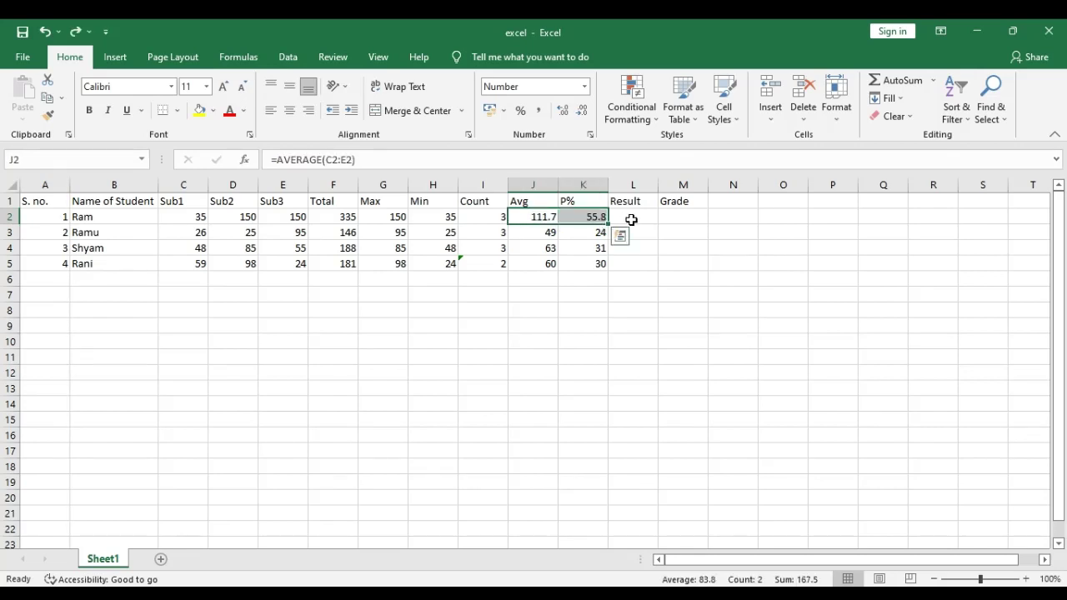
key(ctrl+z)
key(ctrl+z)
key(ctrl+z)
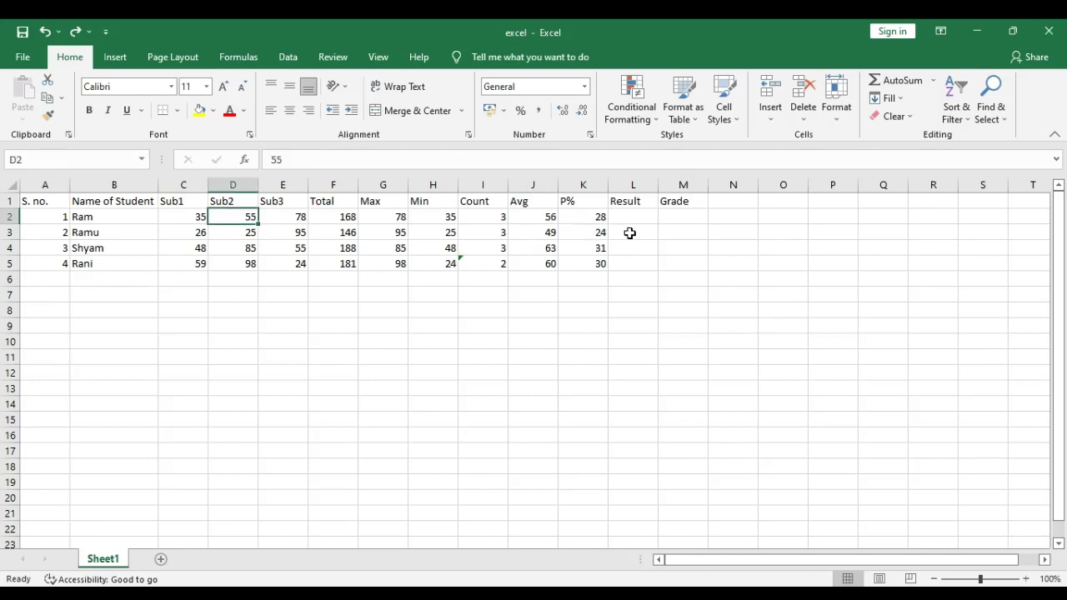
Enter =IF(K2>33,"Pass","Fail") as the first student's Result in L2 and fill the formula down through L5
click(634, 218)
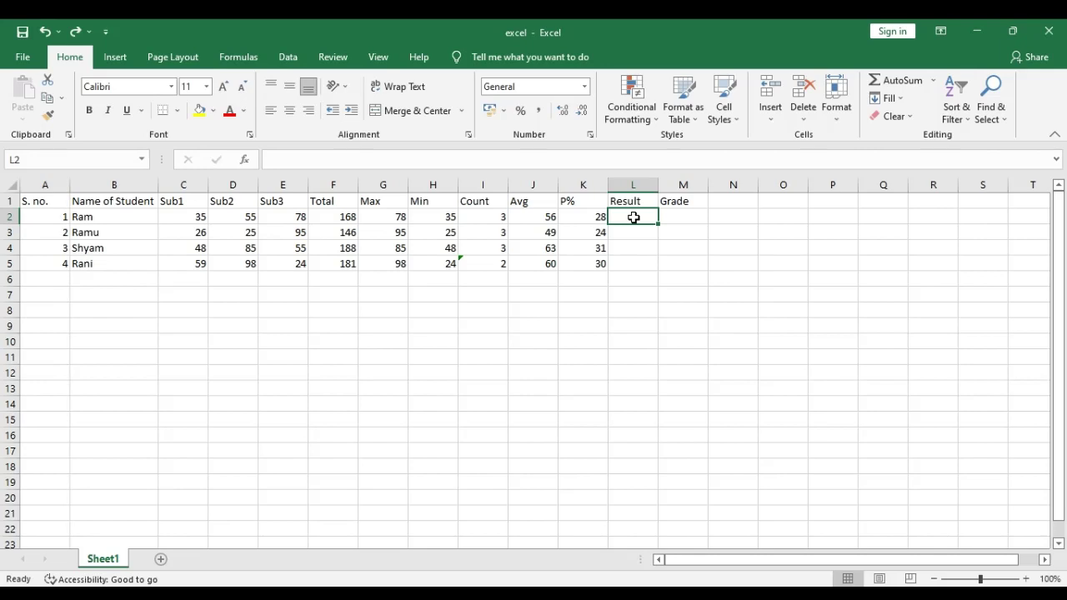
text(=)
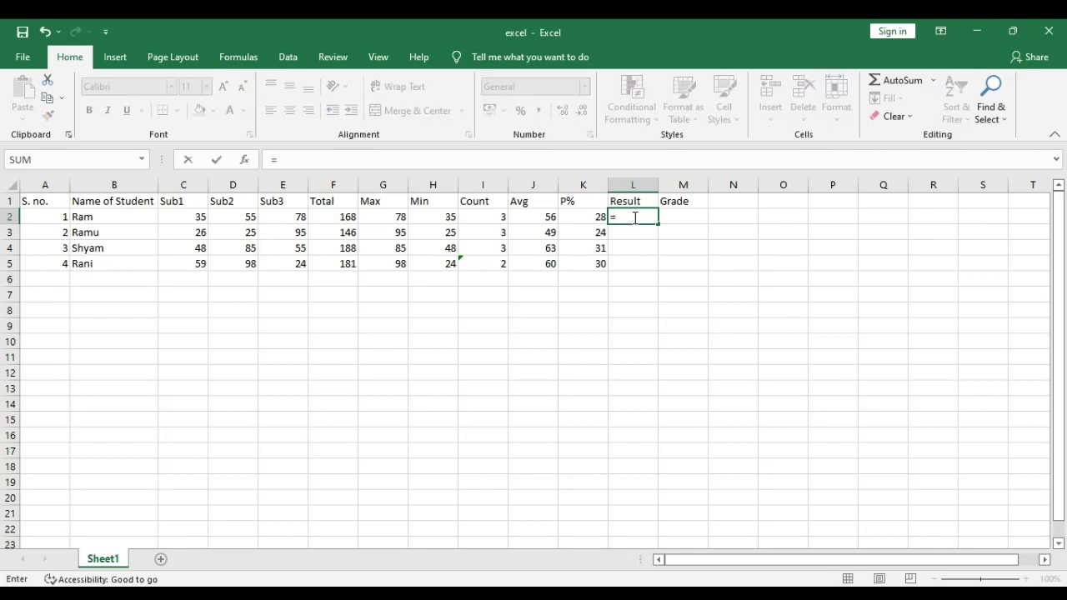
text(if()
click(591, 214)
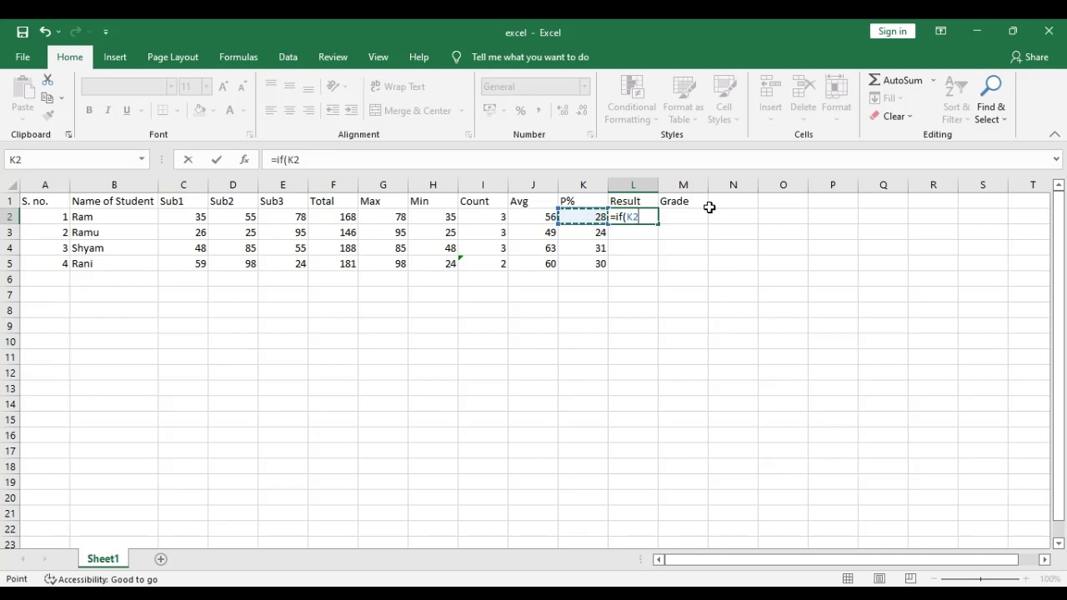
text(>)
text(>)
text(33)
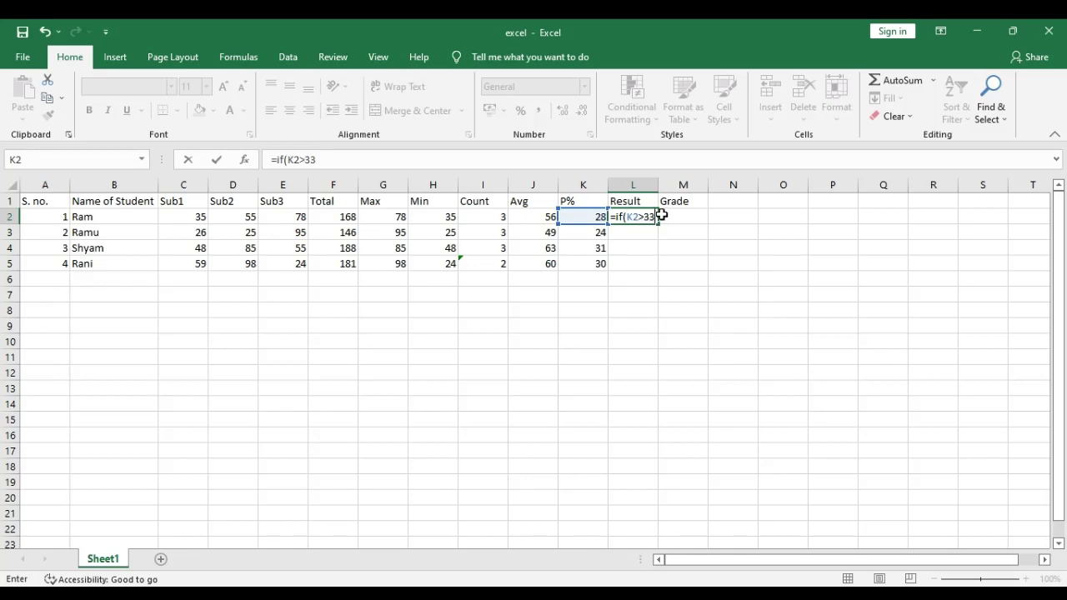
text(,)
text(Pass)
text(,)
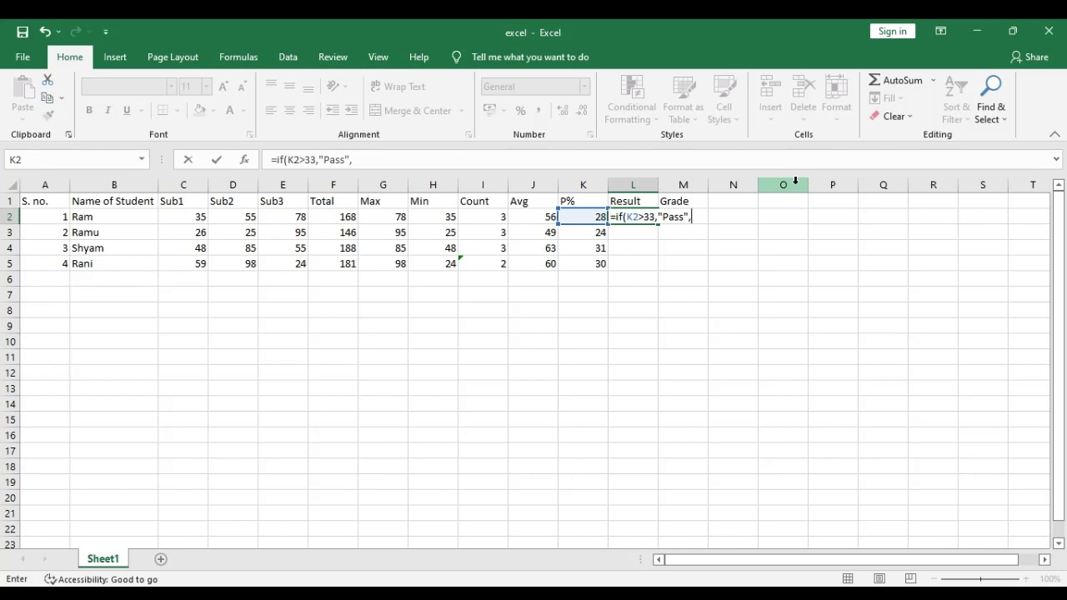
text("Fail")
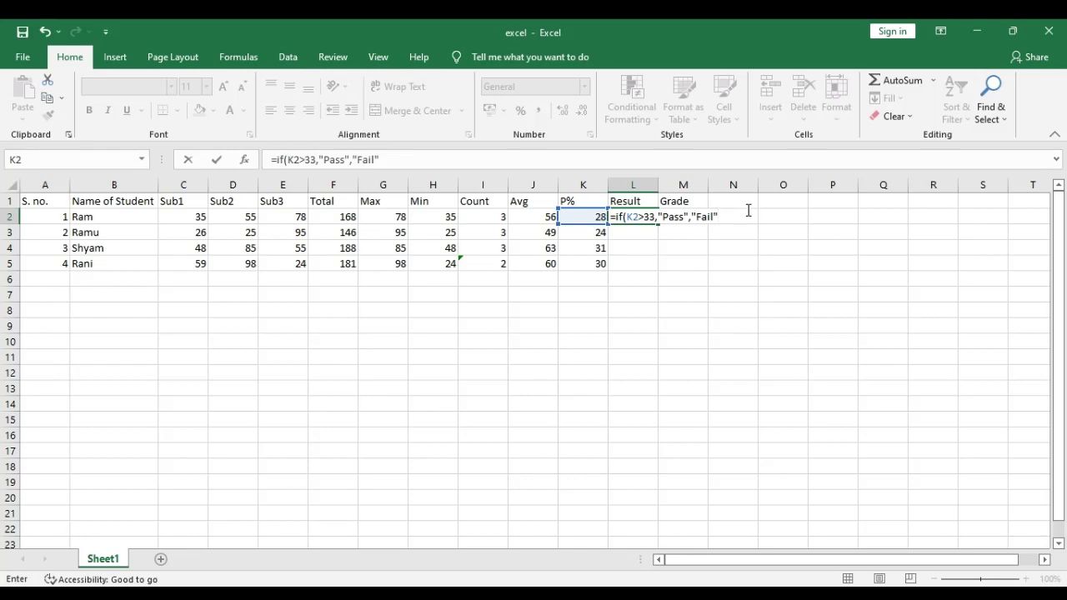
text())
key(Return)
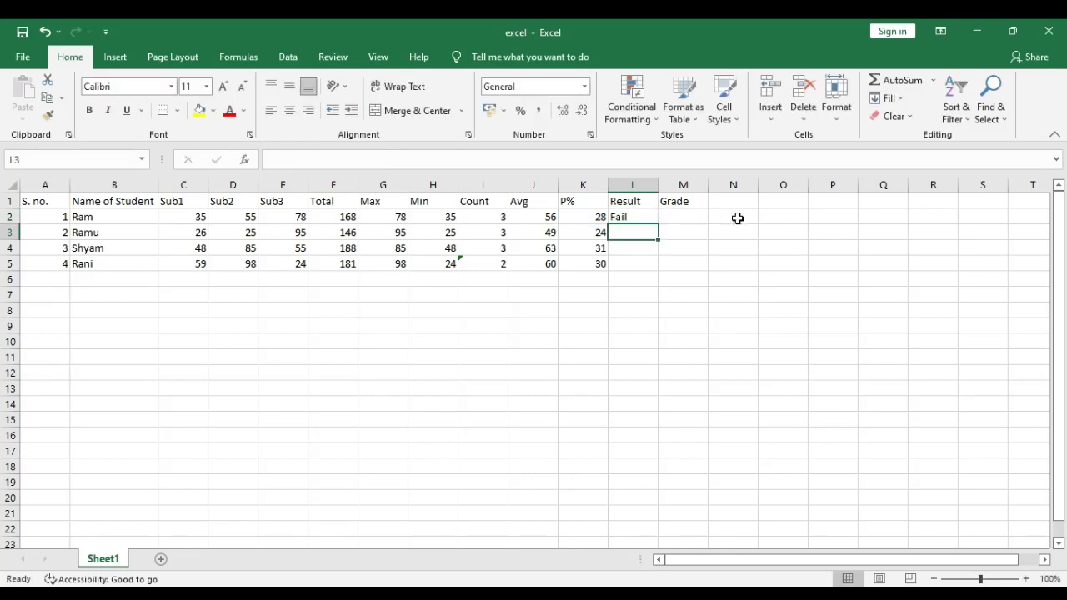
key(Up)
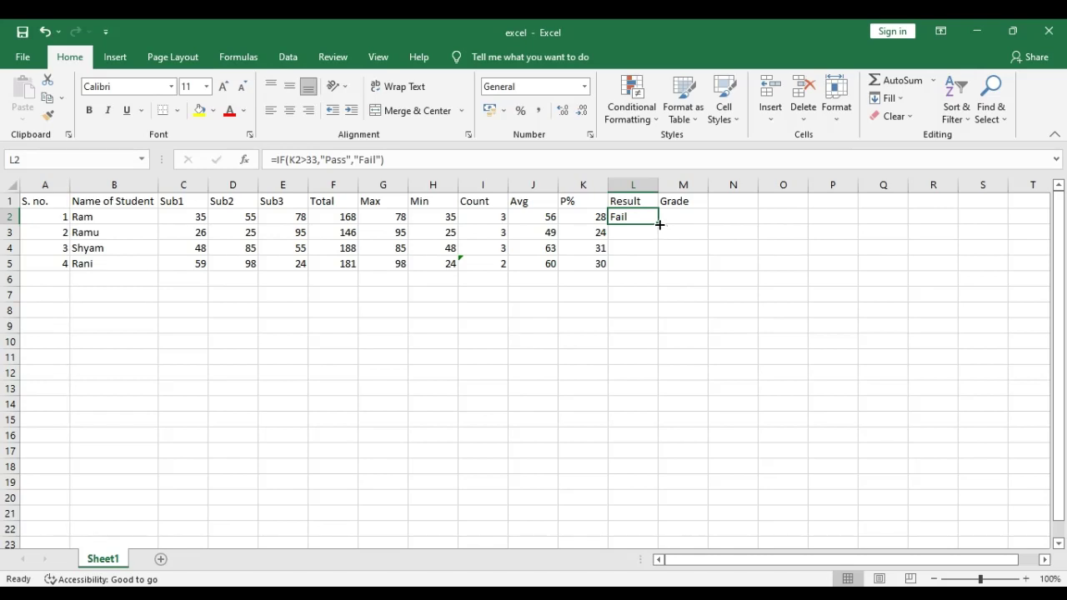
drag(658, 224, 657, 265)
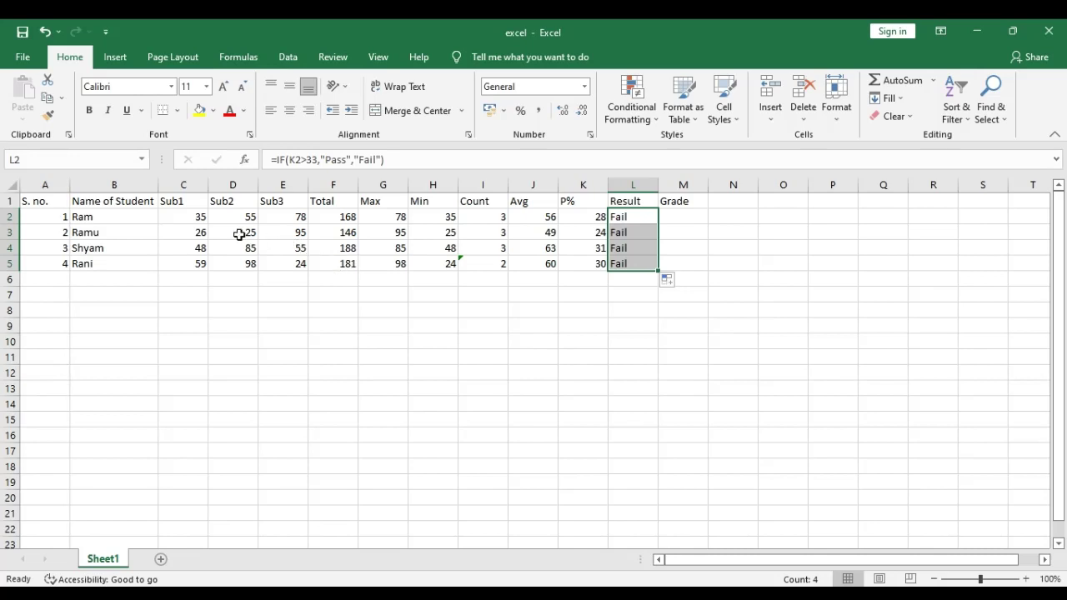
Set the second student's Sub1 mark in C3 to 126 and Sub2 mark in D3 to 128
click(200, 233)
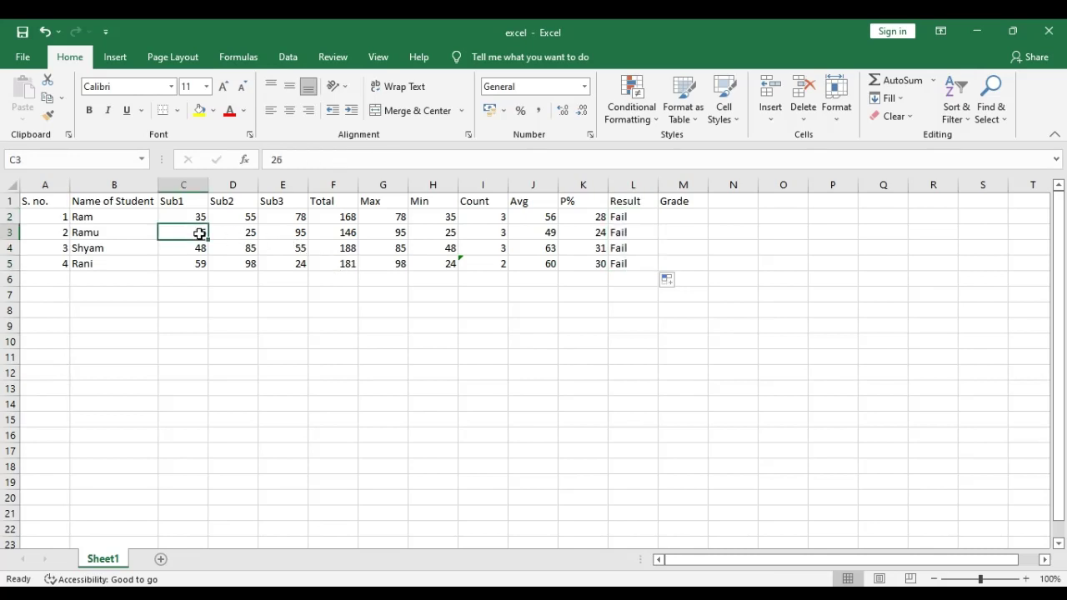
text(126)
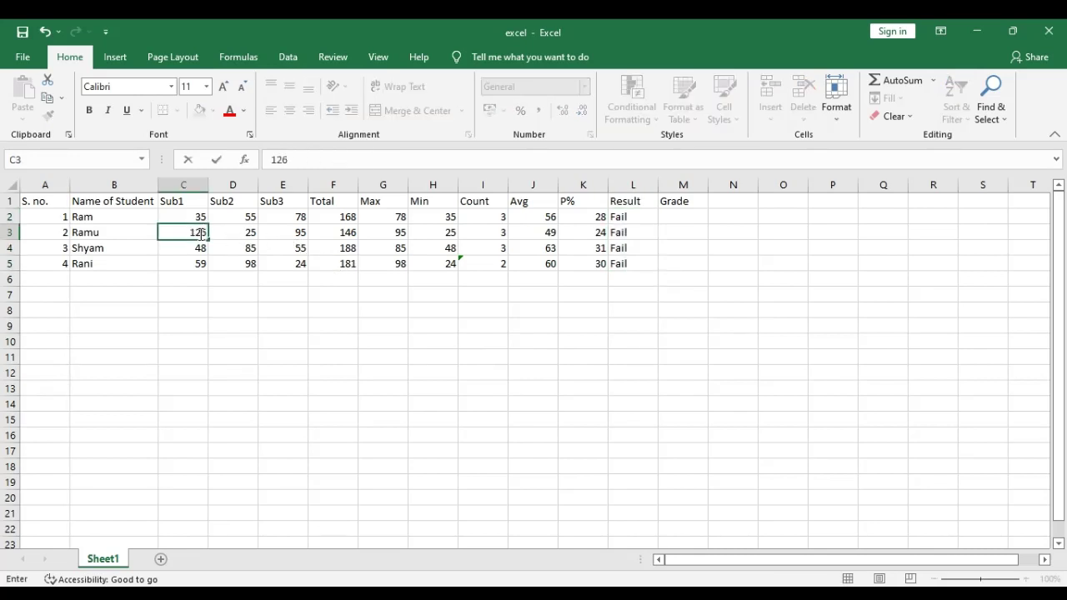
key(Tab)
text(128)
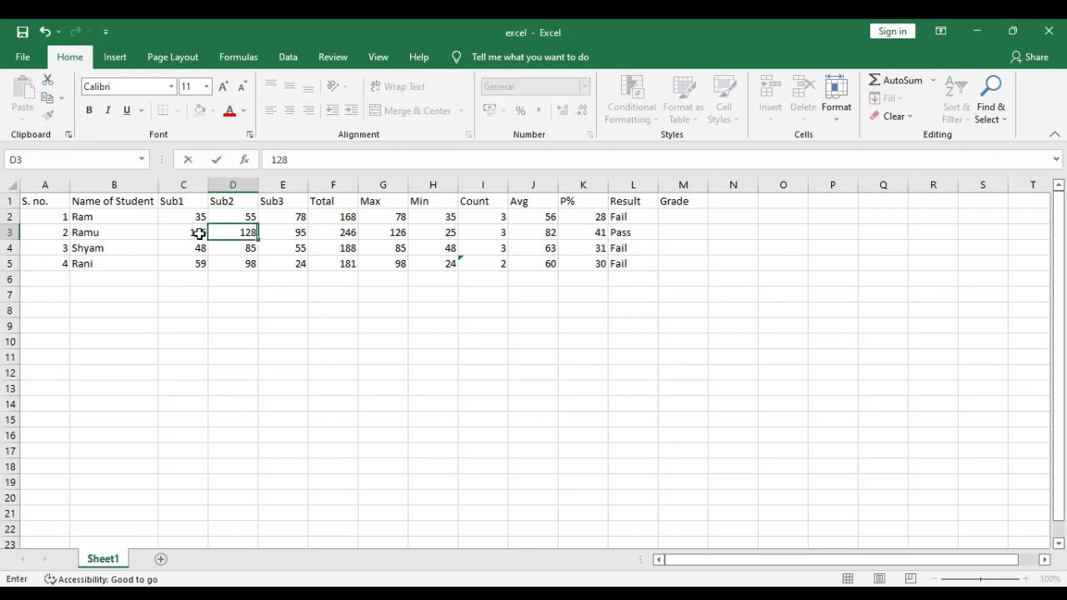
key(Left)
Set the first student's Sub1 mark in C2 to 150
key(Up)
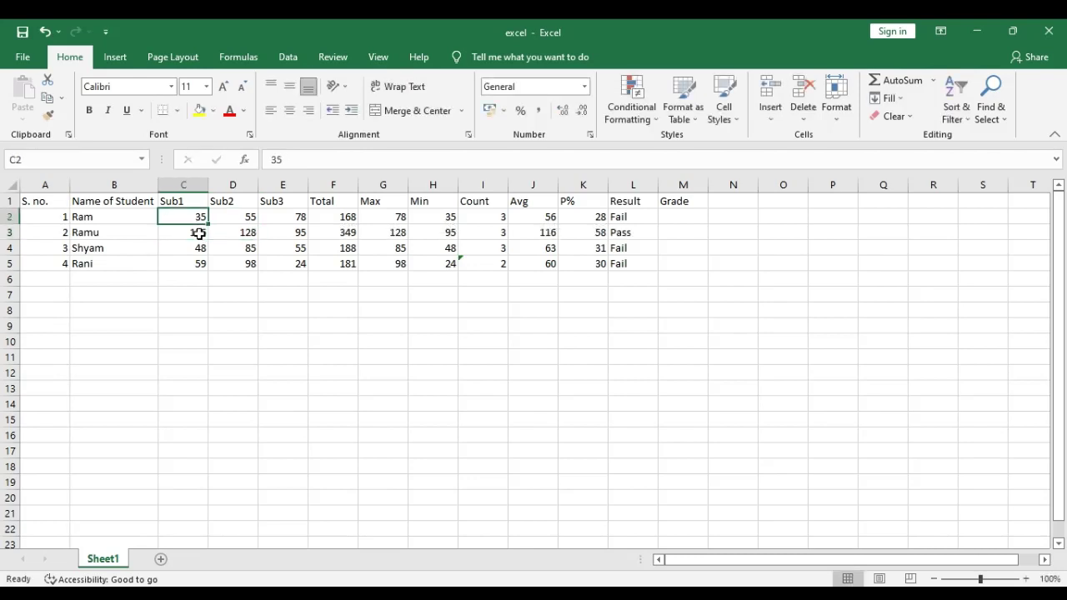
text(150)
key(Down)
Set the fourth student's Sub1 mark in C5 to 79 and Sub3 mark in E5 to 198
key(Down)
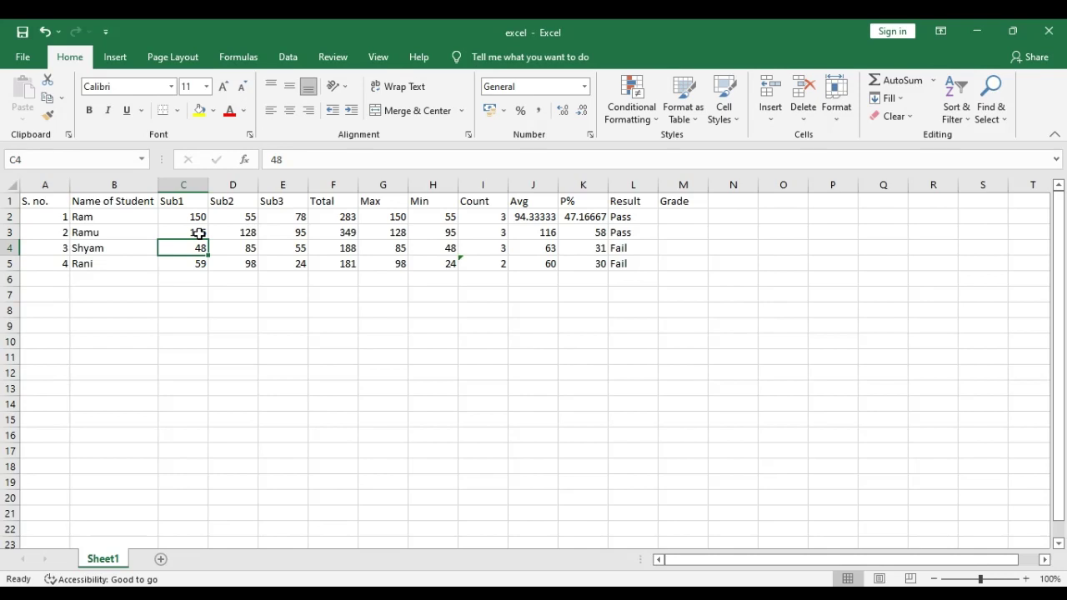
key(Down)
text(79)
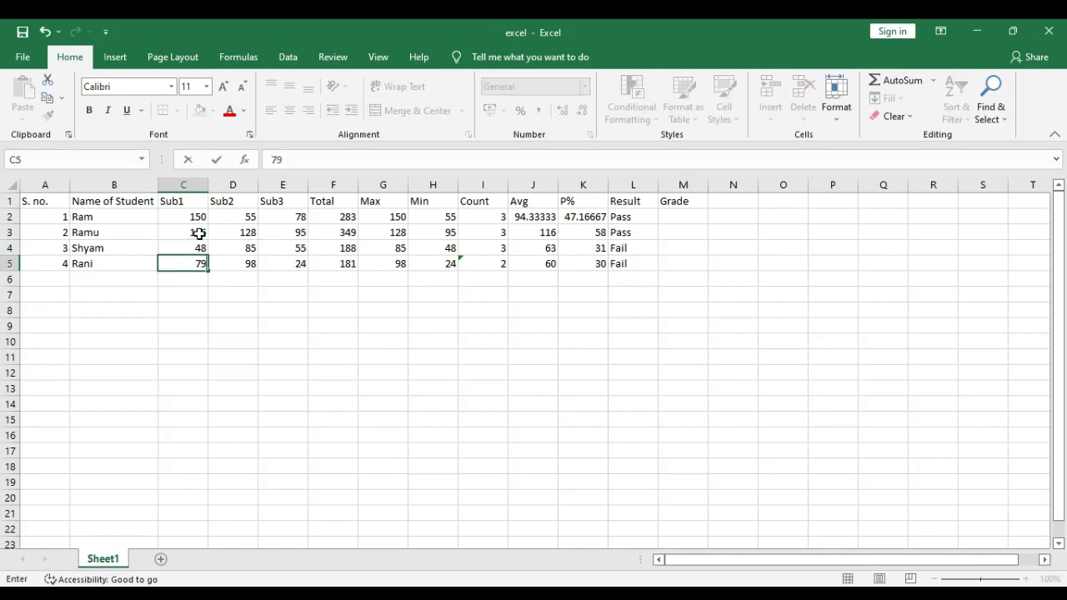
key(Right)
key(Right)
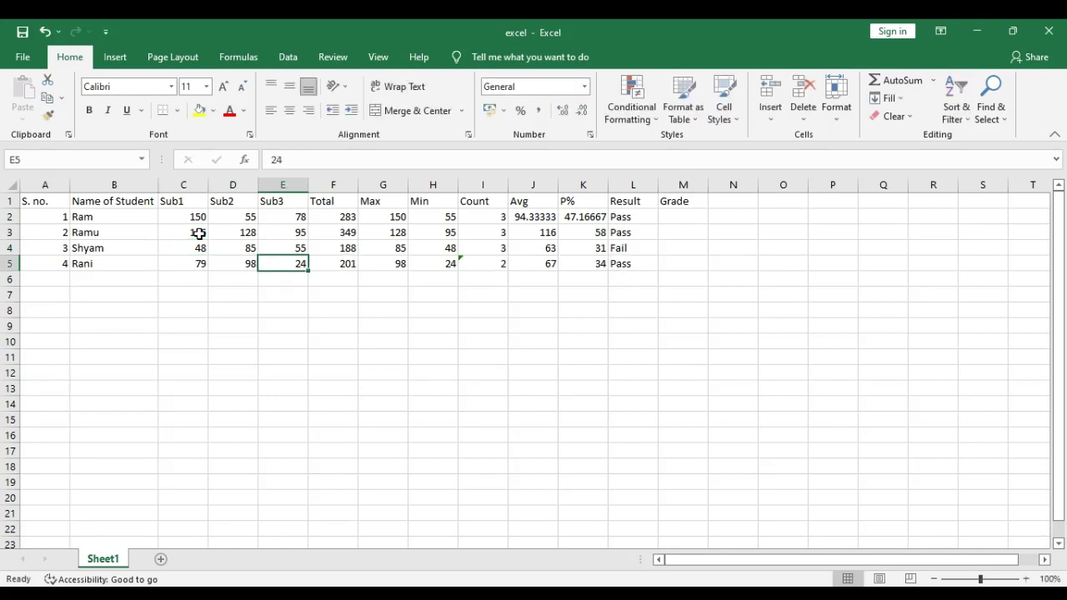
text(198)
key(Return)
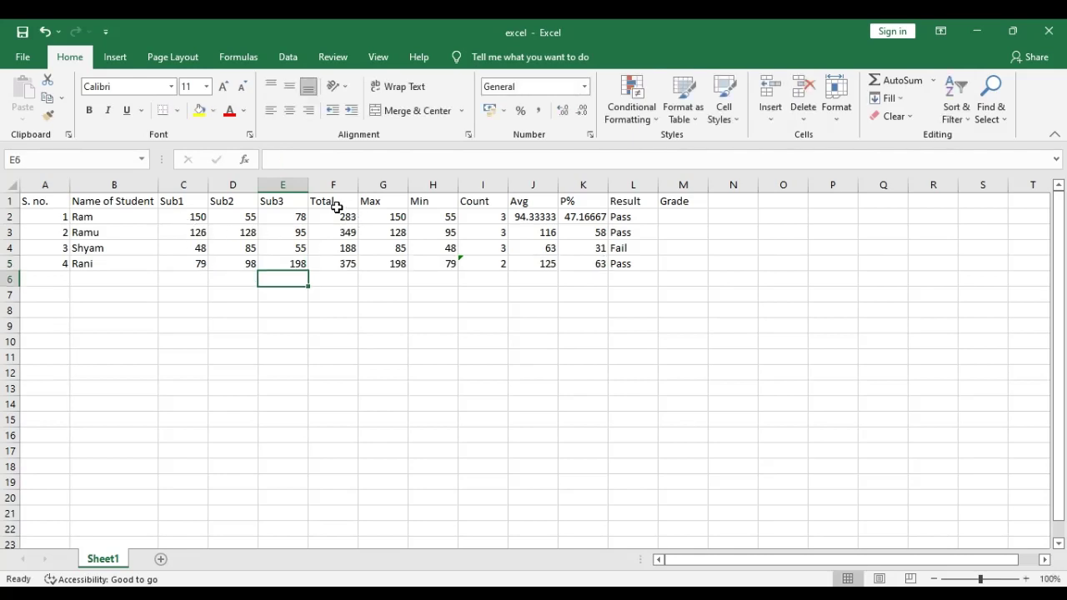
Review the first student's Max formula and its cell range in G2, plus the Result formula in L2
click(397, 216)
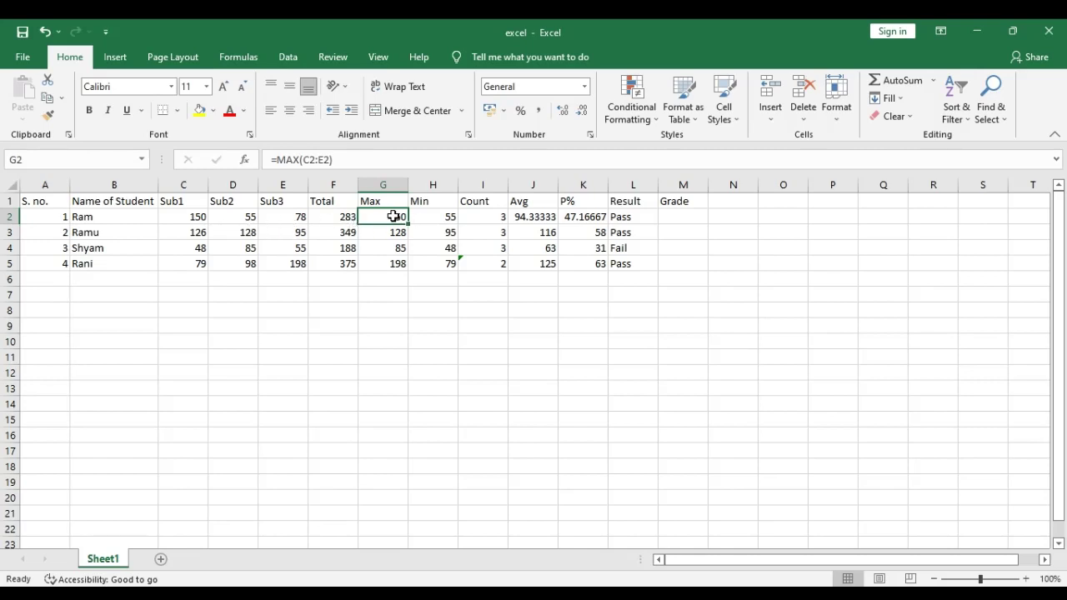
double_click(393, 217)
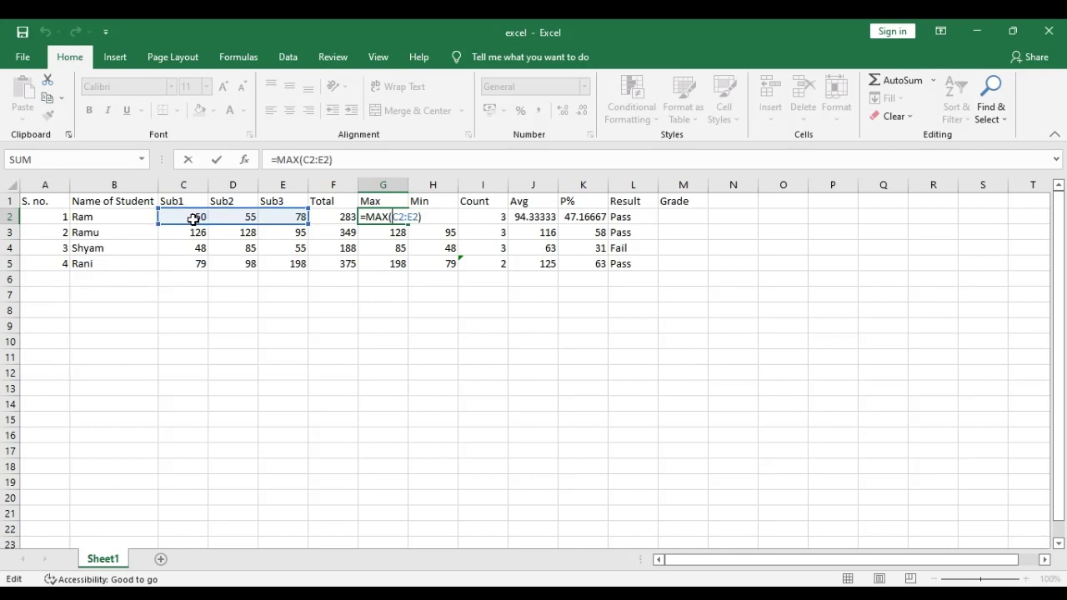
key(Return)
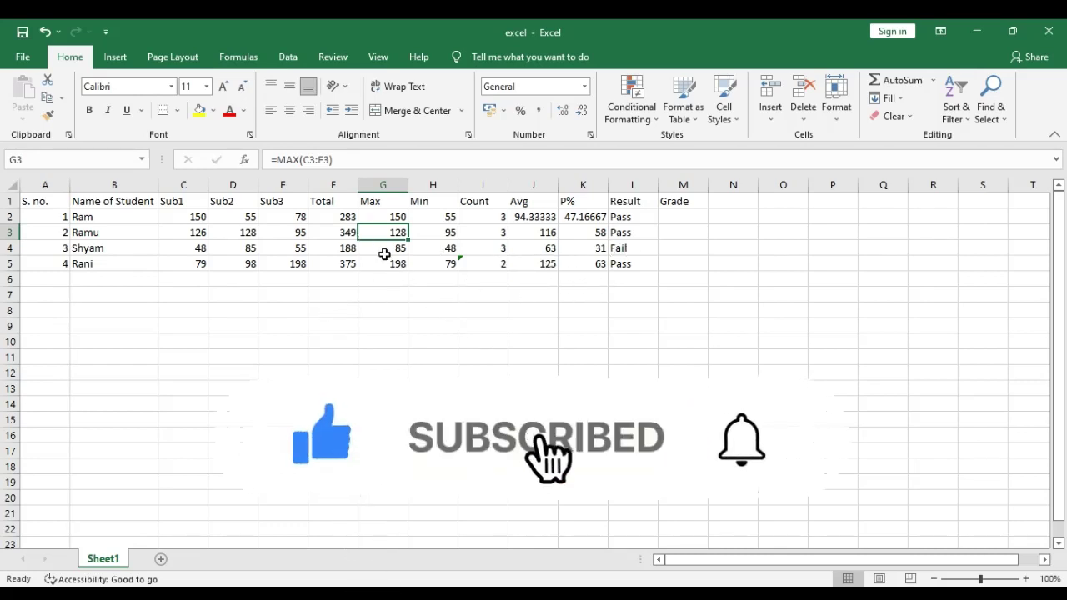
click(638, 218)
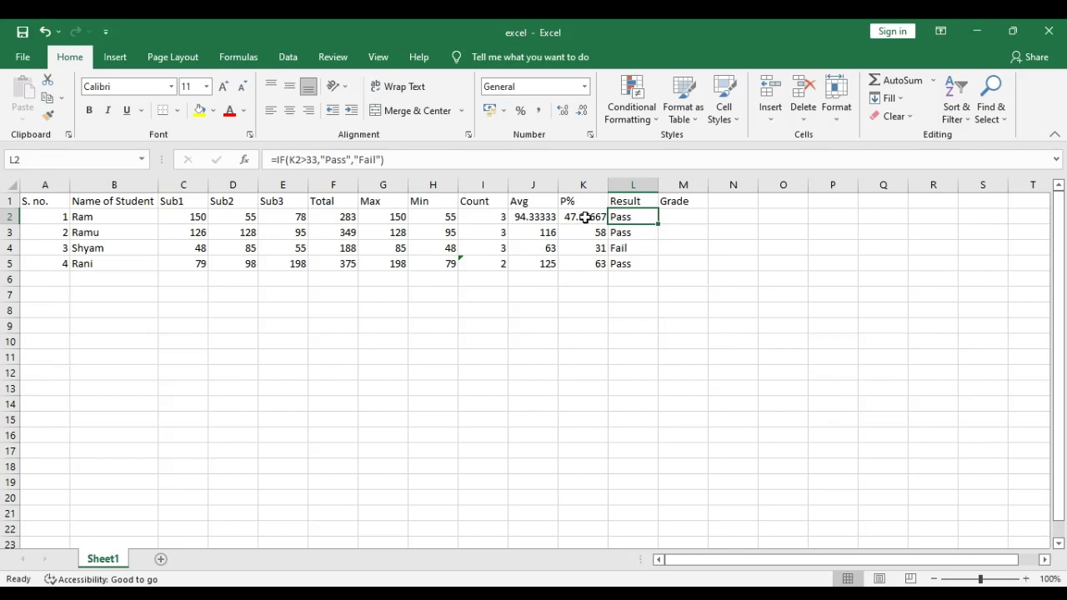
Decrease the decimals of the first student's average and percentage in J2:K2 to whole numbers
drag(546, 217, 583, 218)
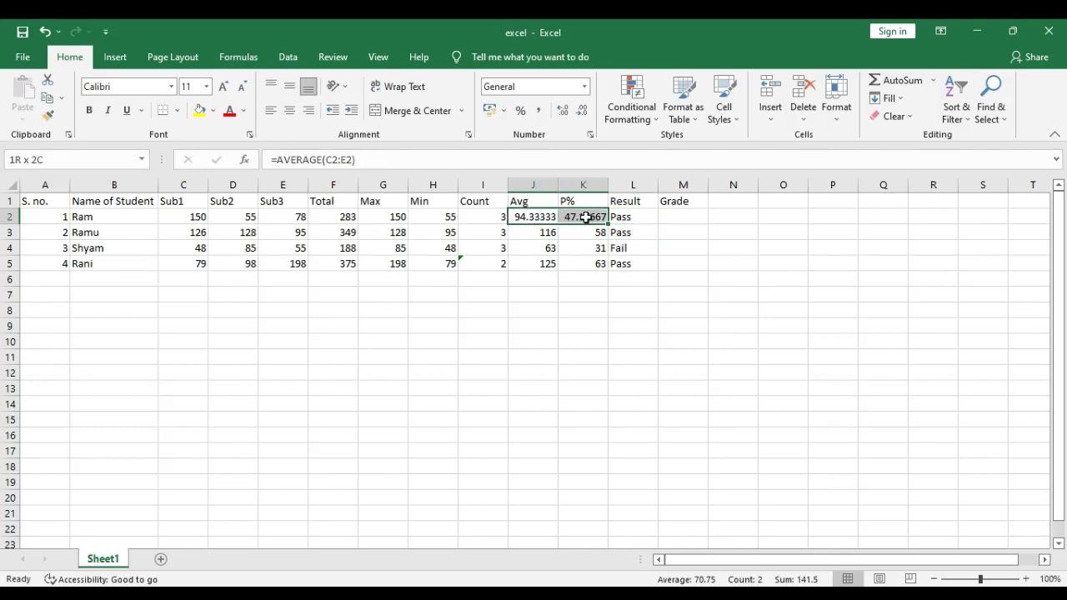
click(586, 113)
click(586, 113)
click(586, 113)
click(586, 113)
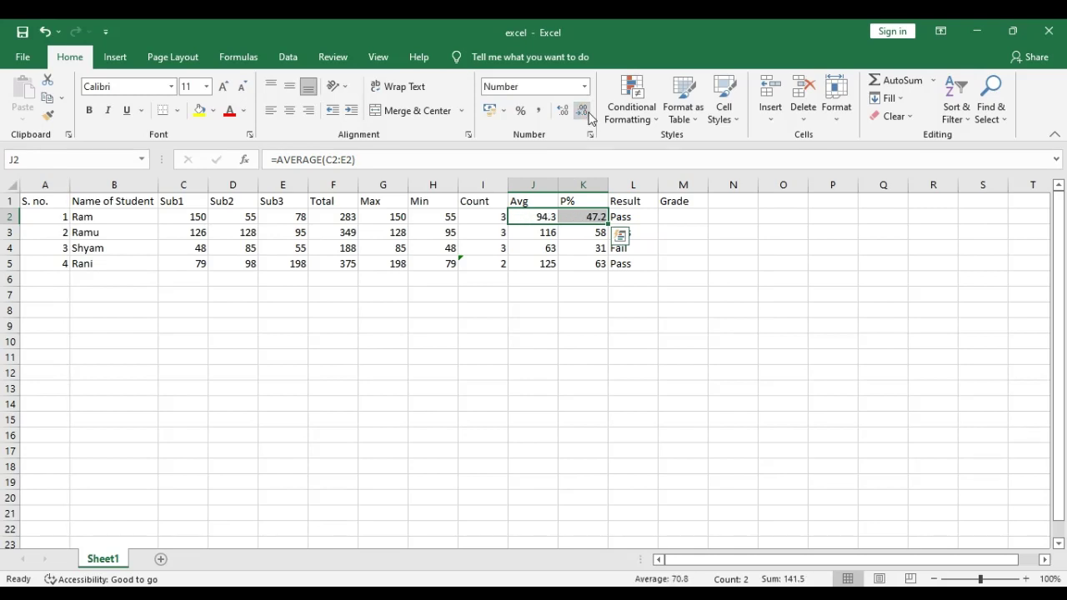
click(585, 113)
Select the first student's Grade cell, M2, for entering the grade
click(684, 264)
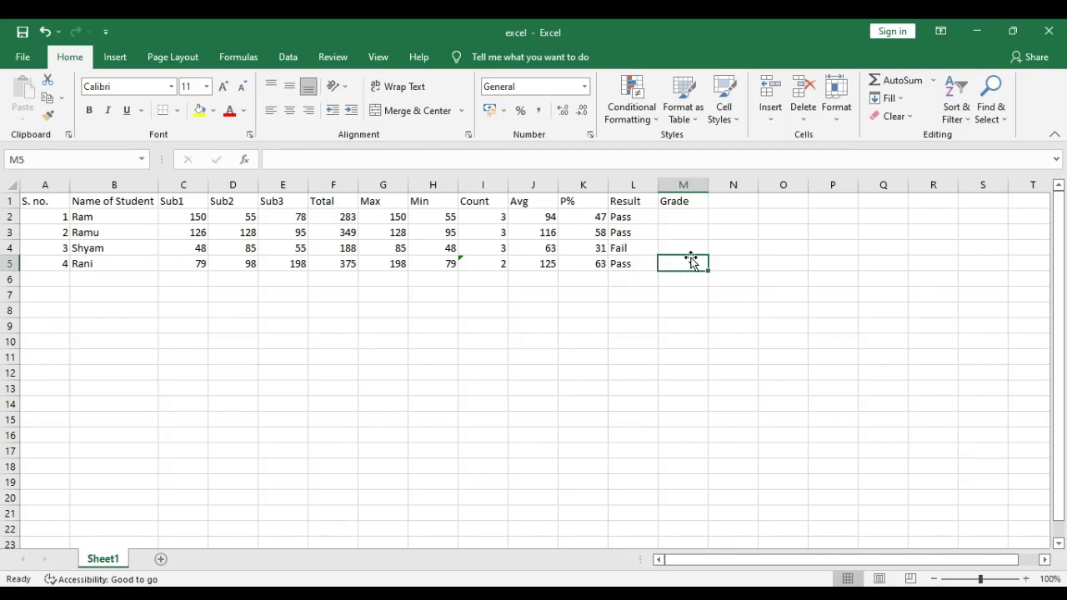
click(679, 215)
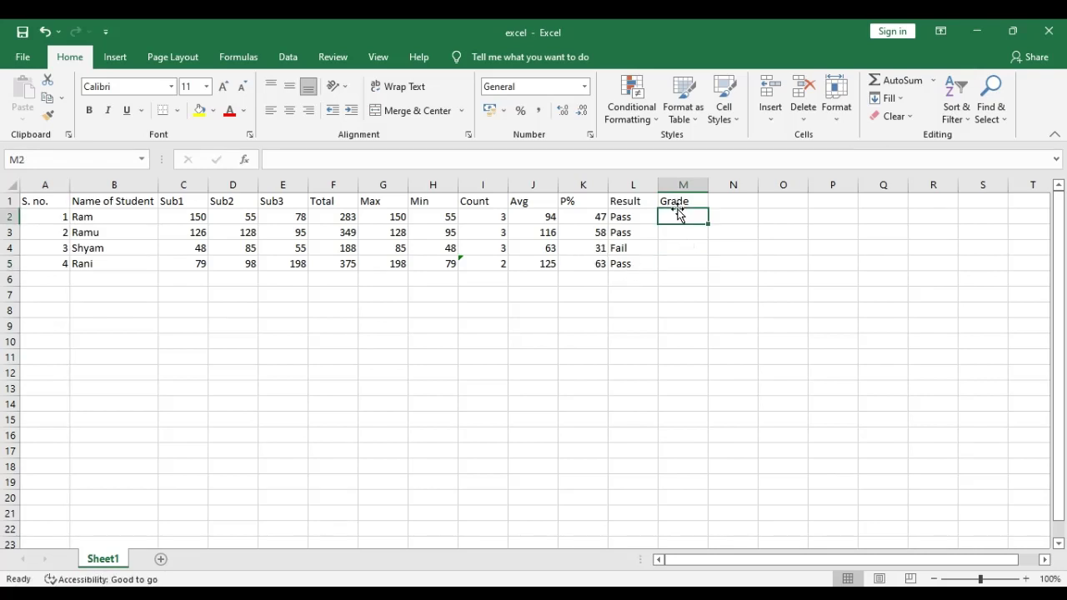